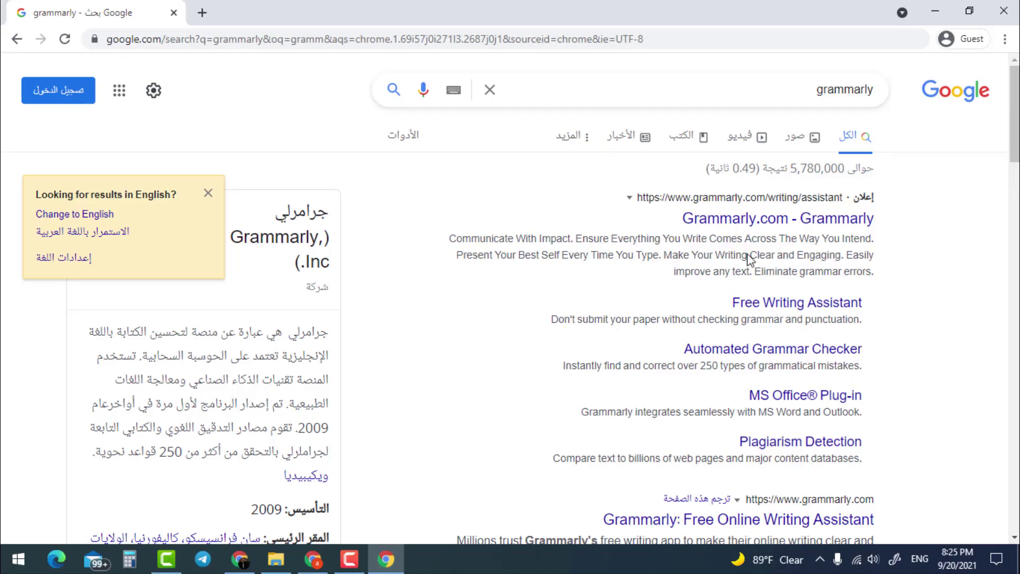
Step: Open the Grammarly.com ad result from the search page in a new tab and switch to that tab
right_click(729, 220)
click(760, 224)
click(250, 12)
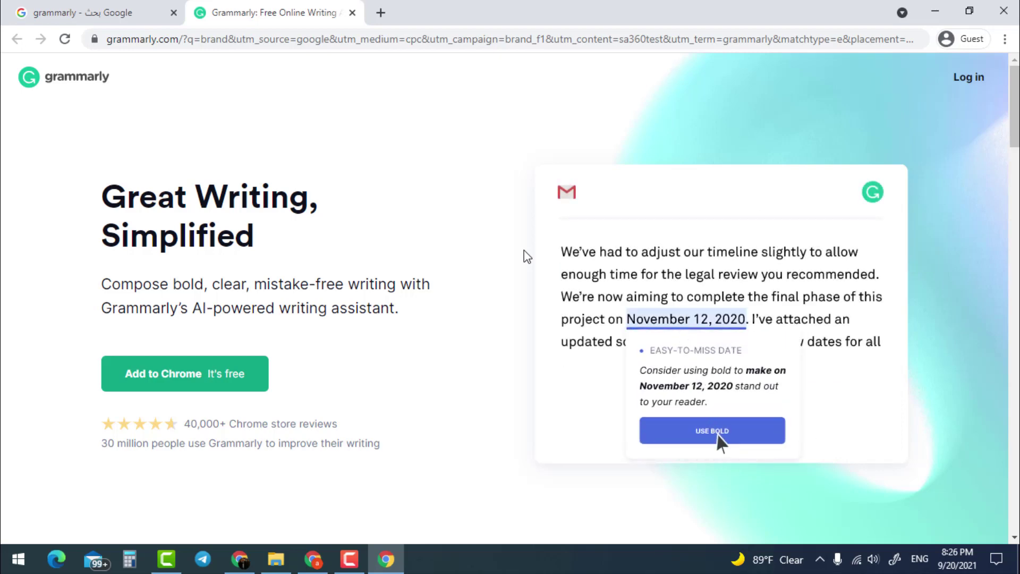
Step: Open the Affiliates page from the Grammarly homepage footer in a new tab and switch to it
scroll(81, 333, down, 2)
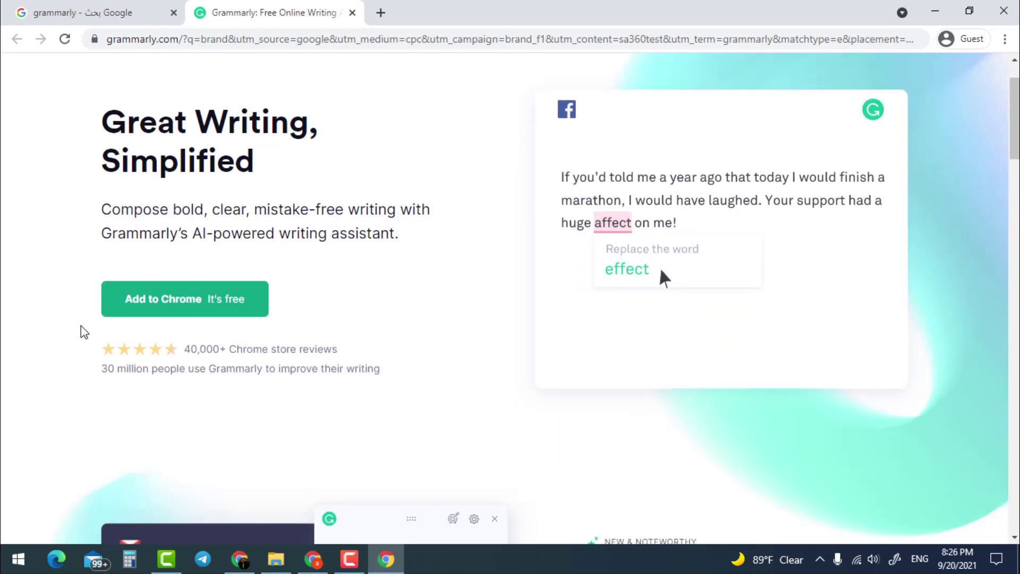
scroll(94, 343, down, 10)
scroll(110, 350, down, 15)
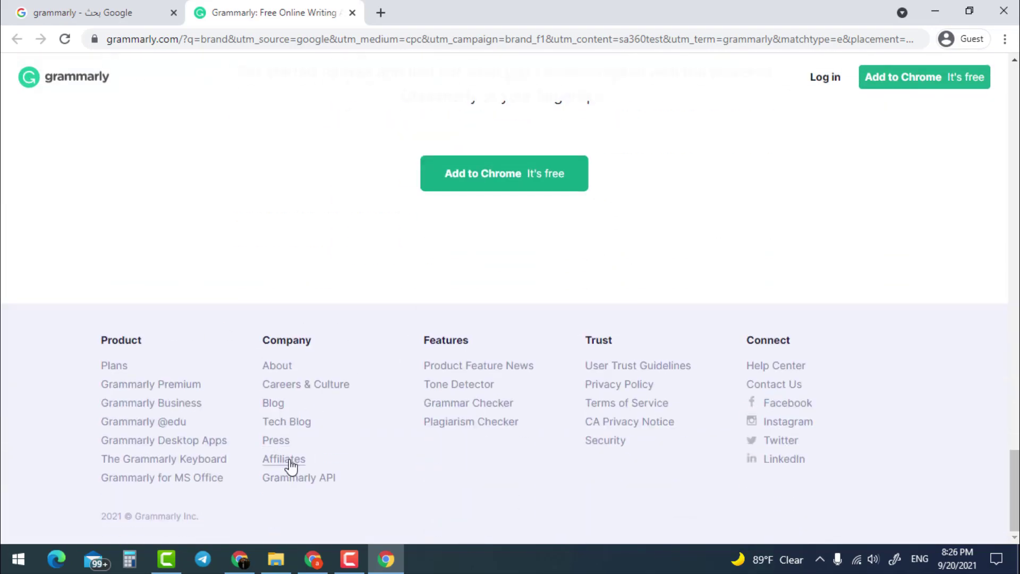
right_click(290, 461)
click(369, 340)
click(427, 14)
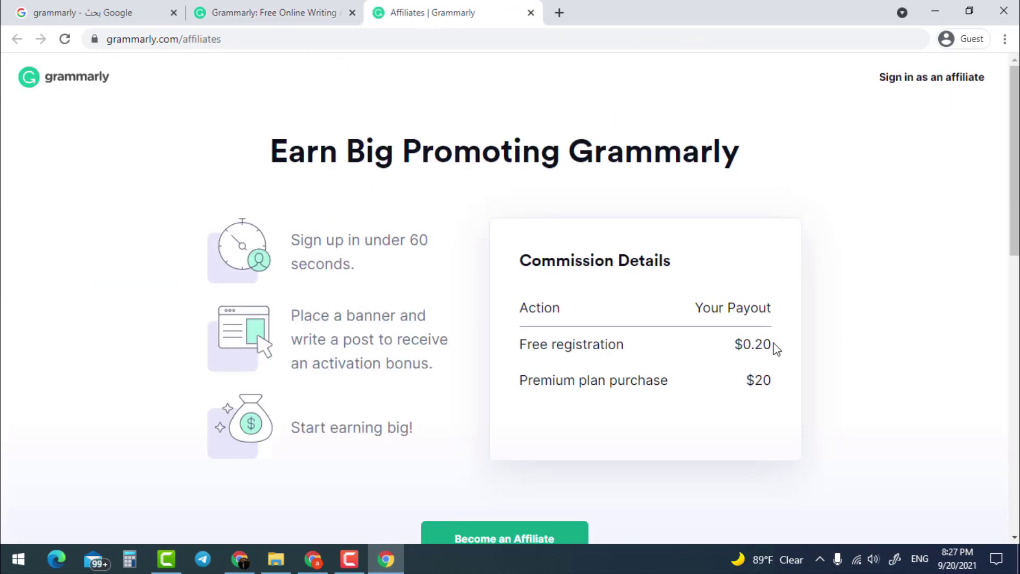
Step: Examine the affiliate commission details for free registration and premium plan purchase, highlighting each action and its payout
drag(754, 345, 734, 346)
click(659, 352)
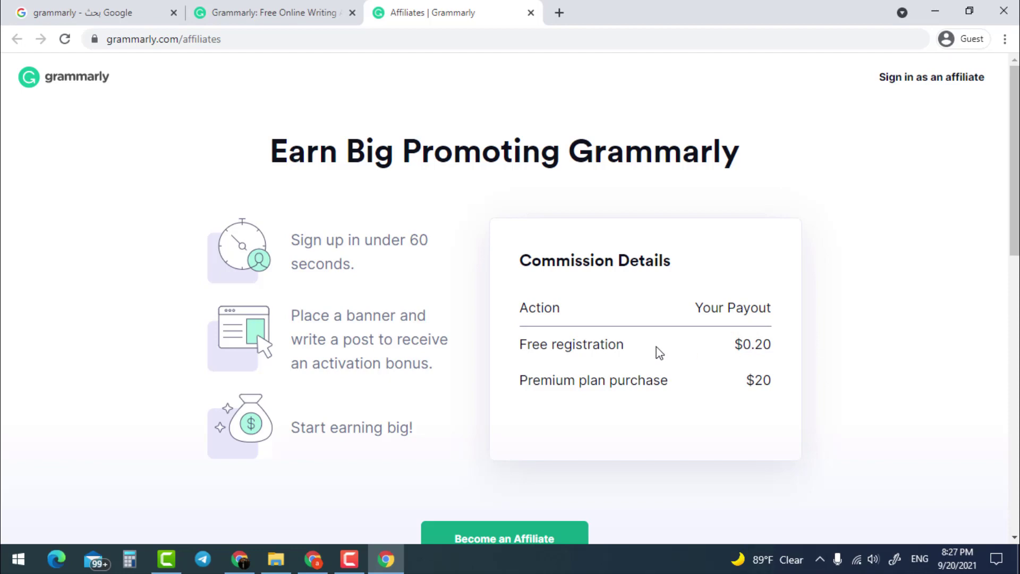
triple_click(524, 346)
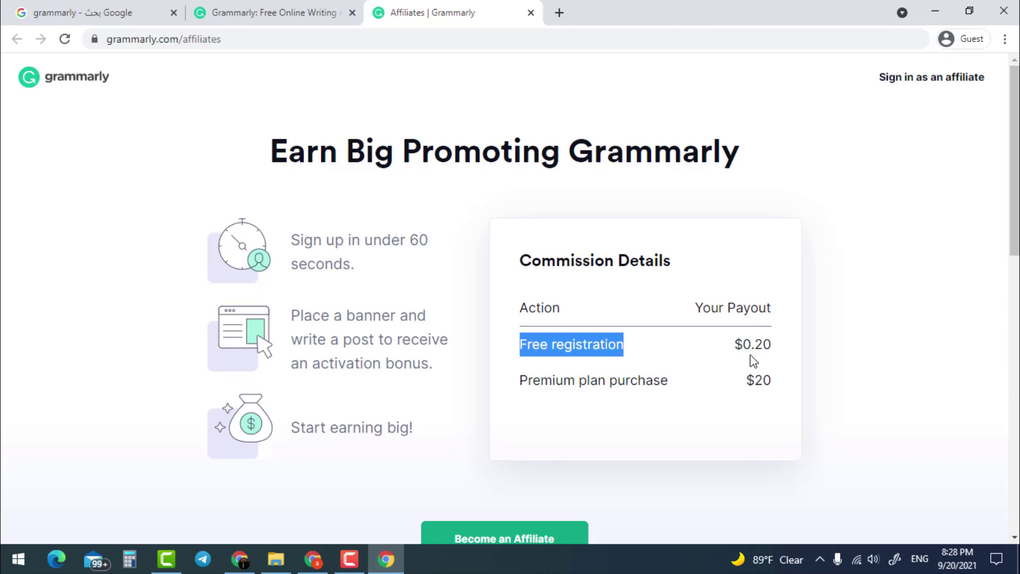
triple_click(766, 345)
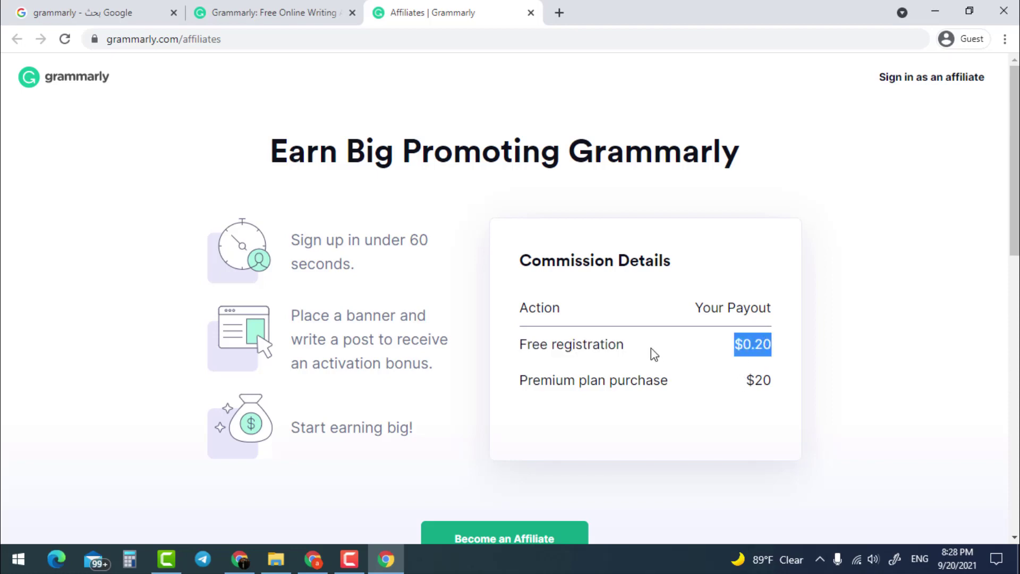
triple_click(630, 381)
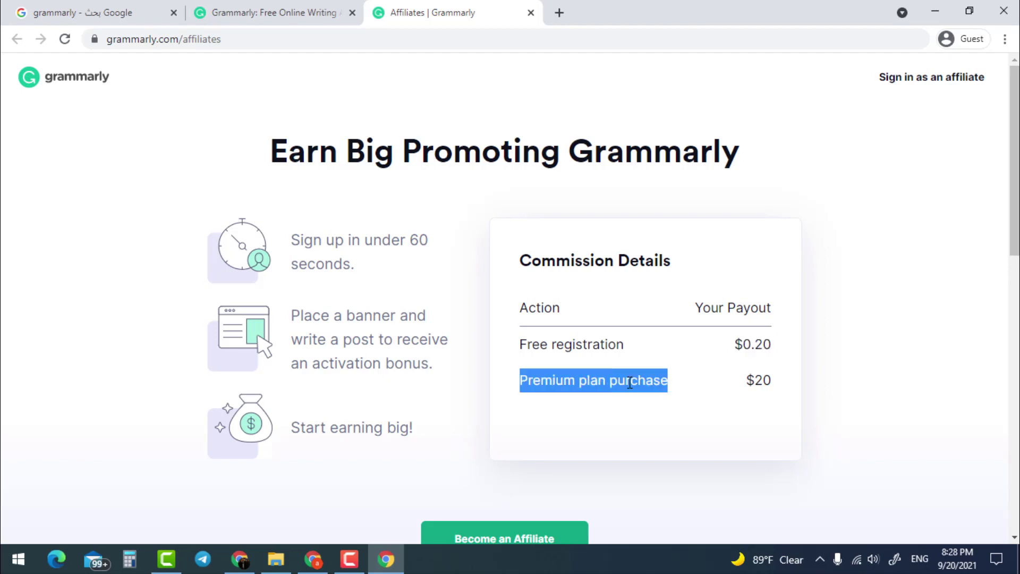
triple_click(770, 382)
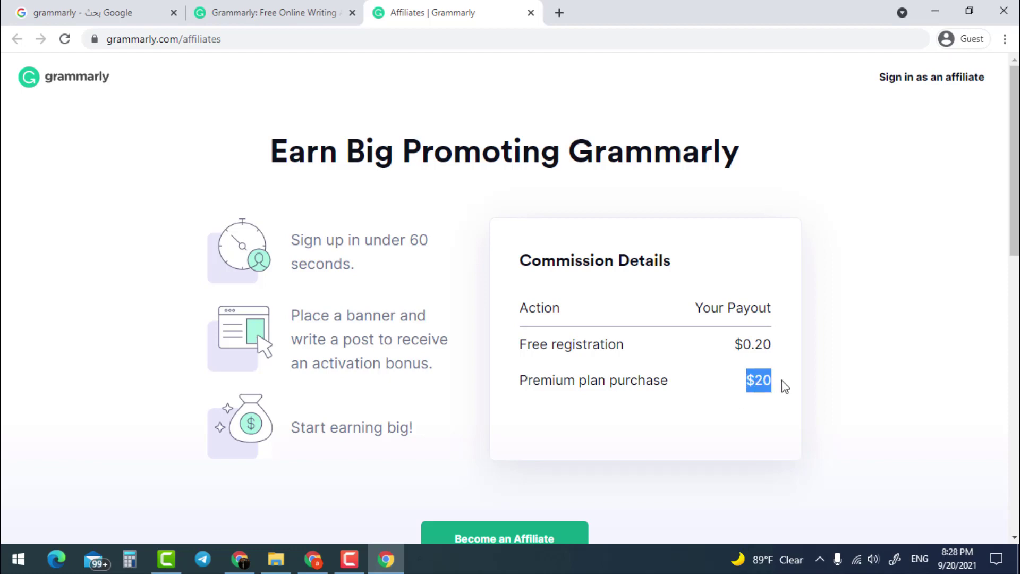
click(728, 387)
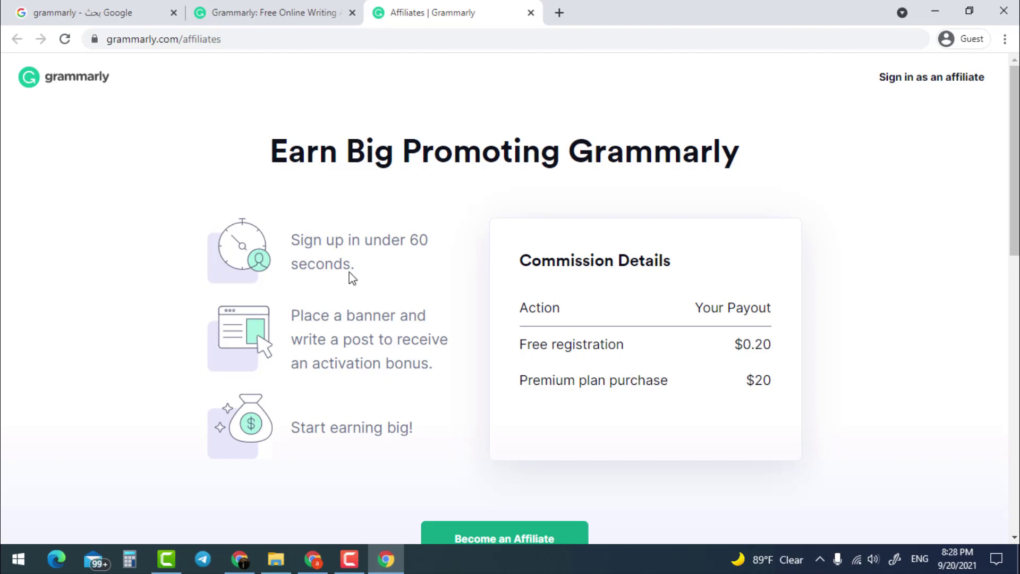
Step: Highlight the sign-up time note and open the Become an Affiliate registration form
triple_click(335, 252)
scroll(448, 339, down, 4)
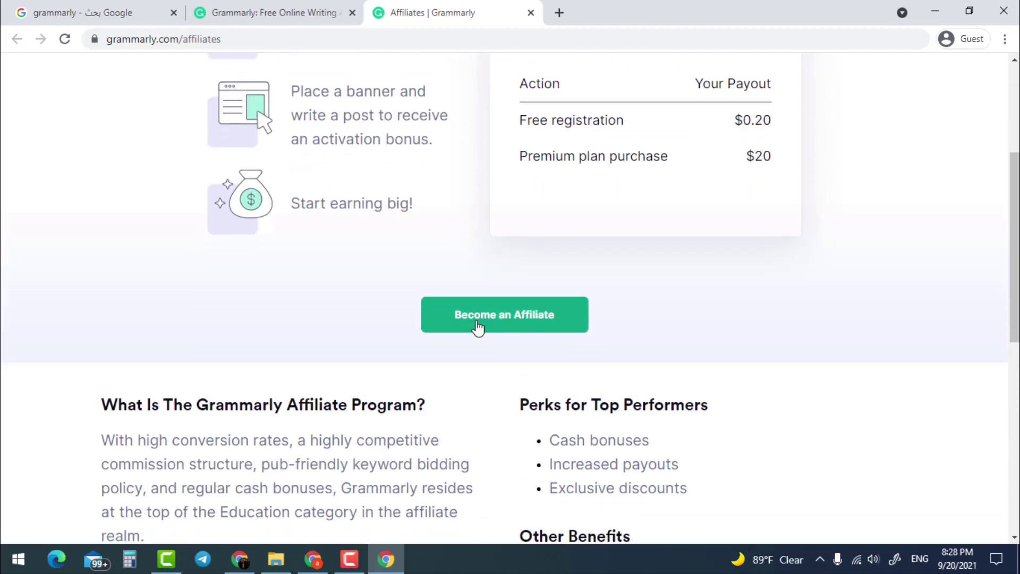
click(485, 324)
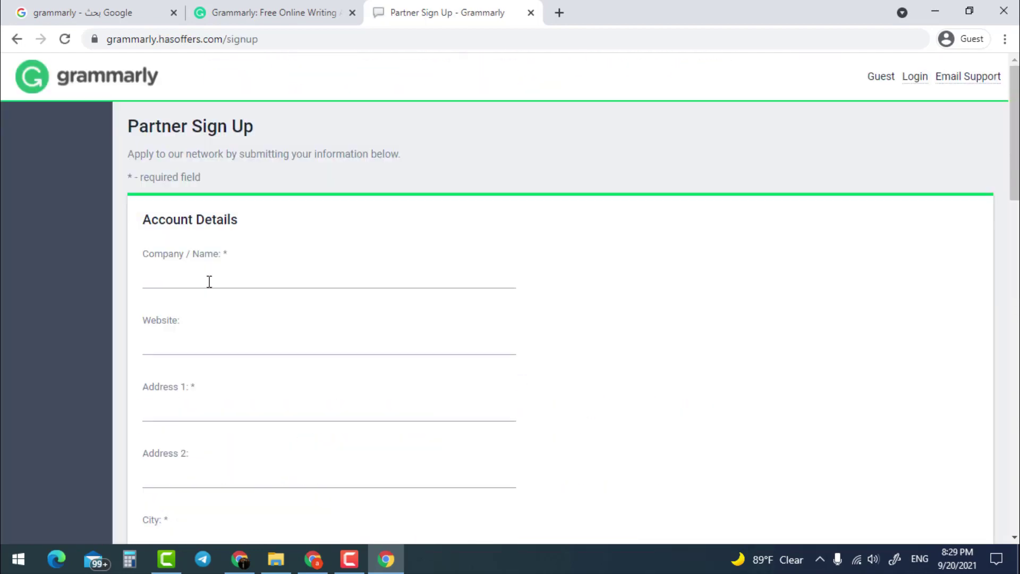
Step: Review the Account Details fields of the Partner Sign Up form, from company name through address, city and country to phone
click(210, 282)
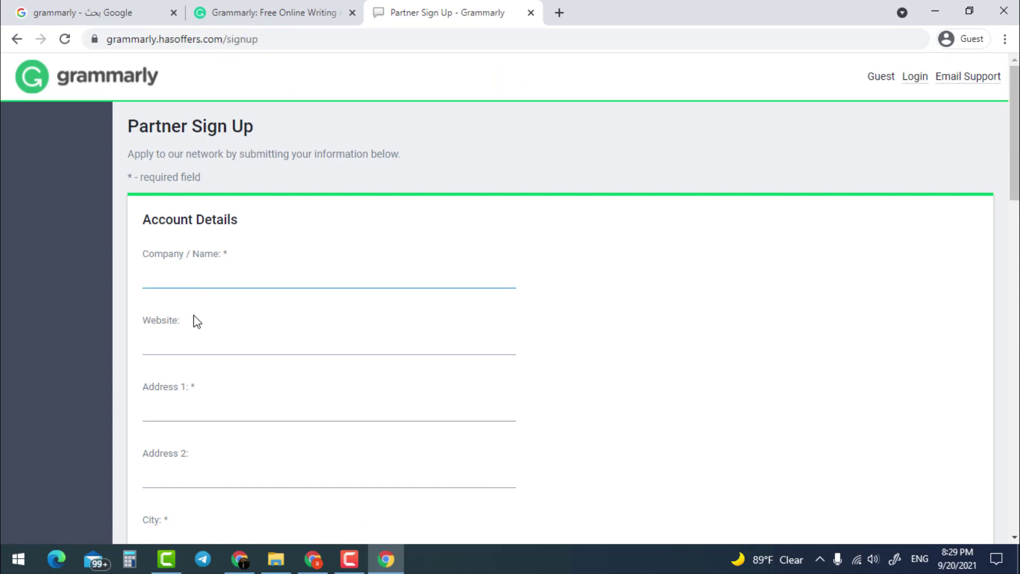
click(176, 351)
scroll(176, 355, down, 1)
click(180, 339)
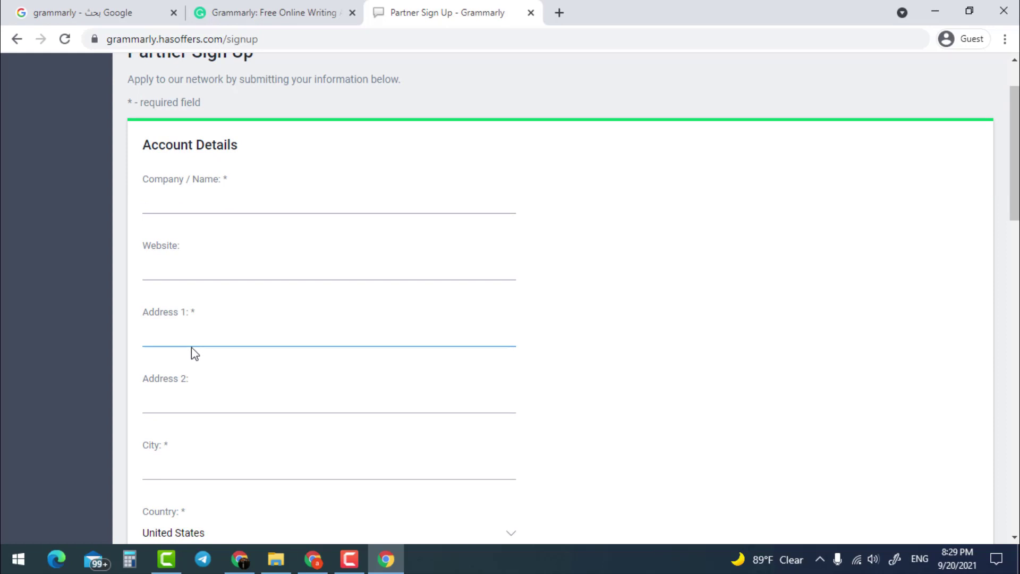
scroll(223, 361, down, 1)
click(166, 389)
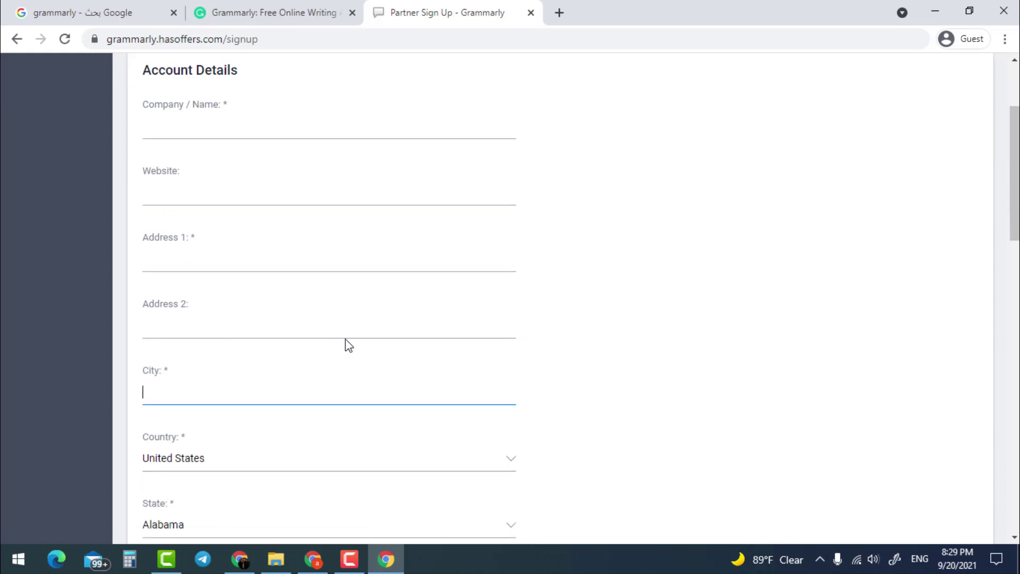
scroll(287, 361, down, 1)
scroll(251, 342, down, 2)
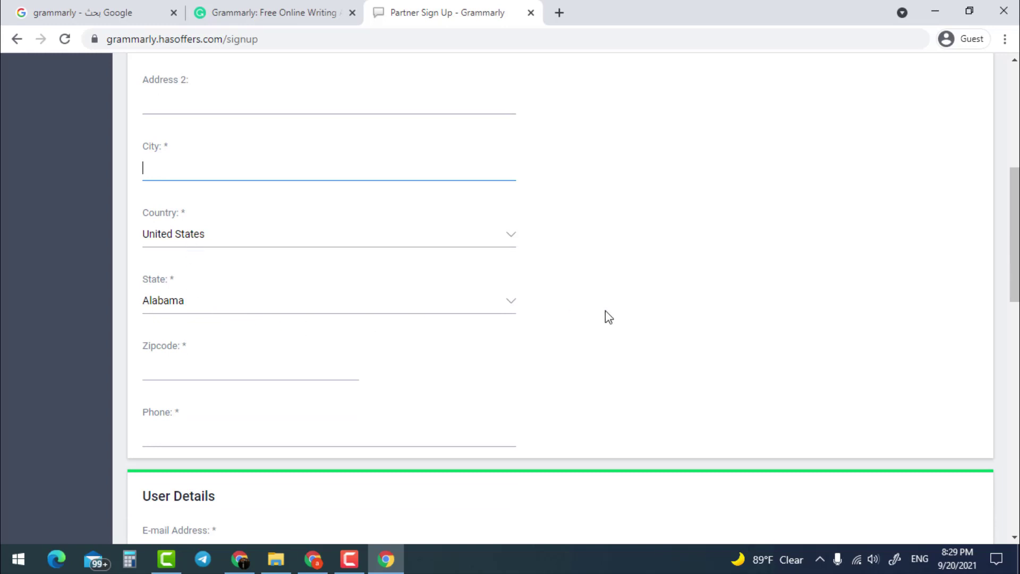
scroll(204, 378, down, 1)
scroll(204, 378, down, 1)
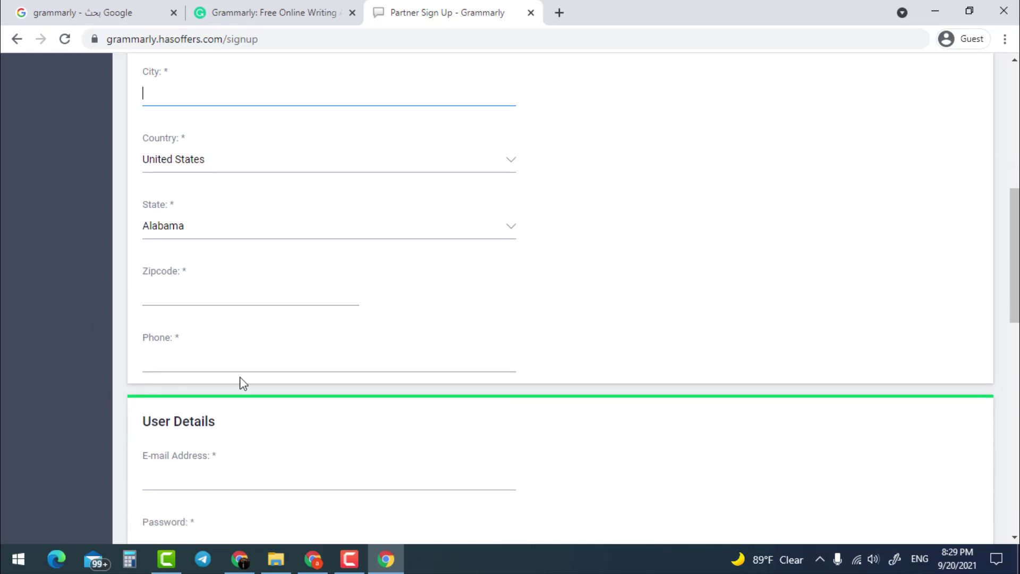
Step: Review the User Details fields of the sign-up form, including e-mail address, password, names and title
scroll(267, 356, down, 4)
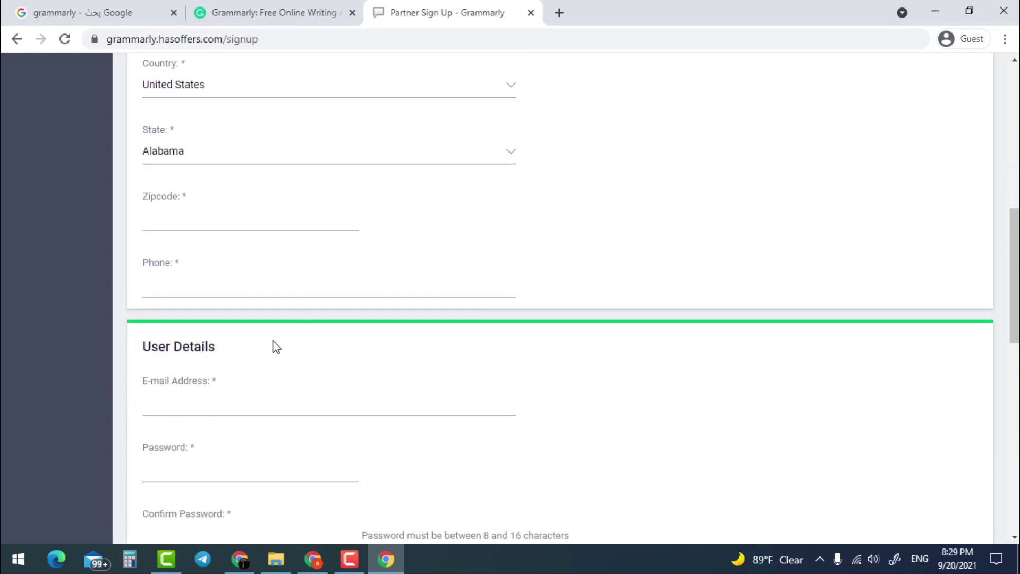
click(245, 261)
scroll(282, 272, down, 2)
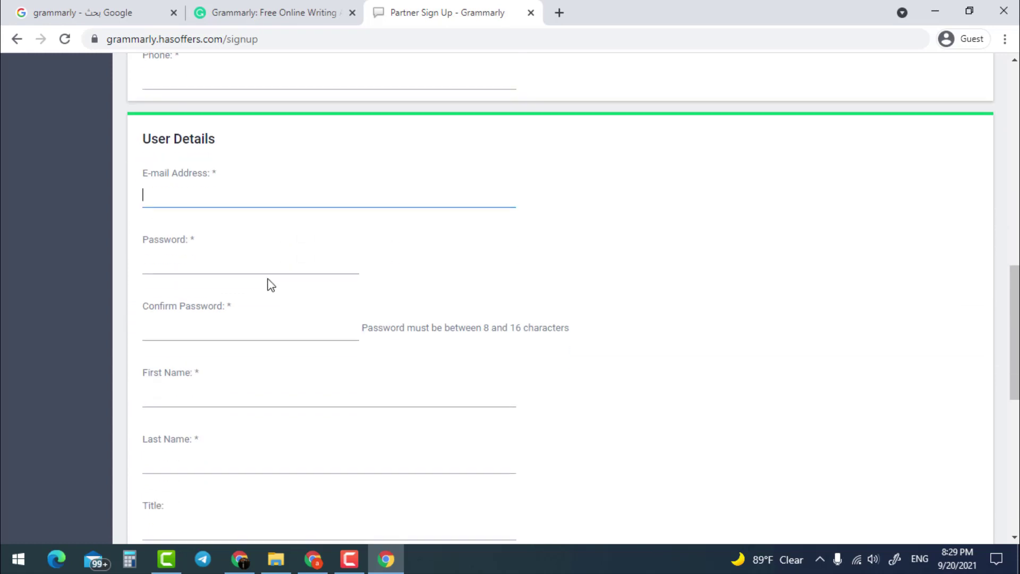
scroll(232, 375, down, 1)
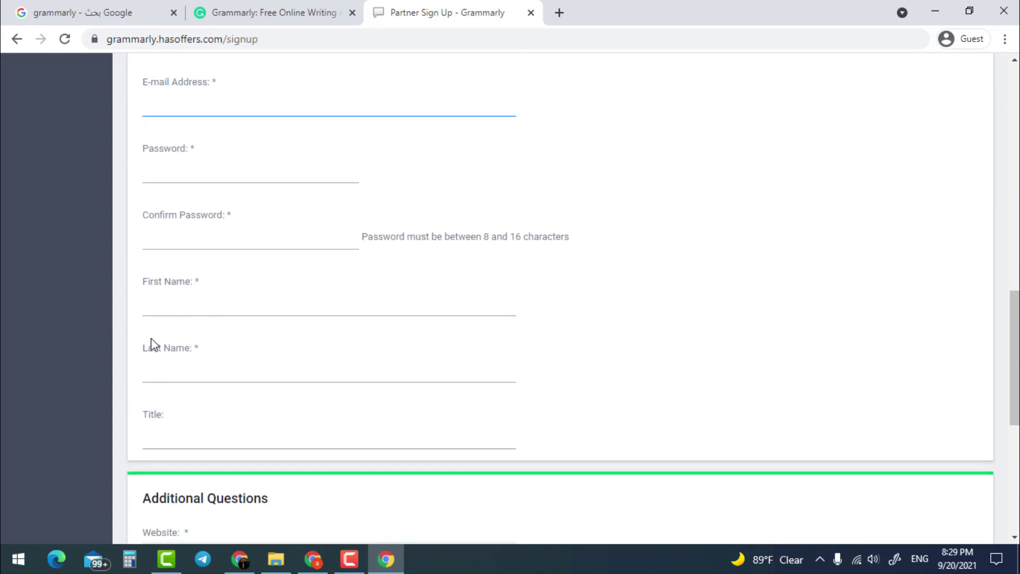
scroll(237, 382, down, 4)
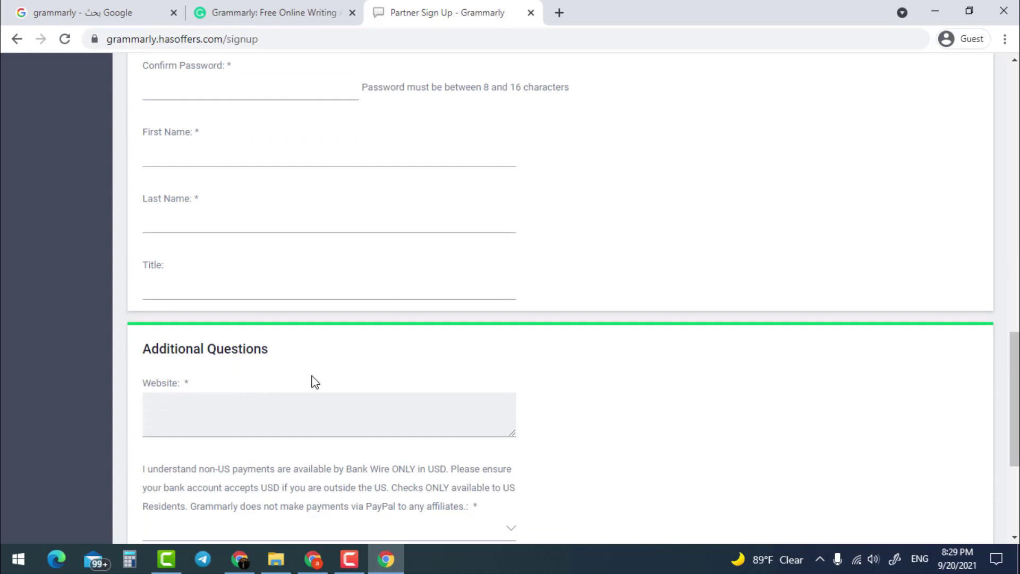
Step: Answer the non-US payments question with "I understand." and accept the Terms and Conditions and the fraud-prevention consent
click(345, 329)
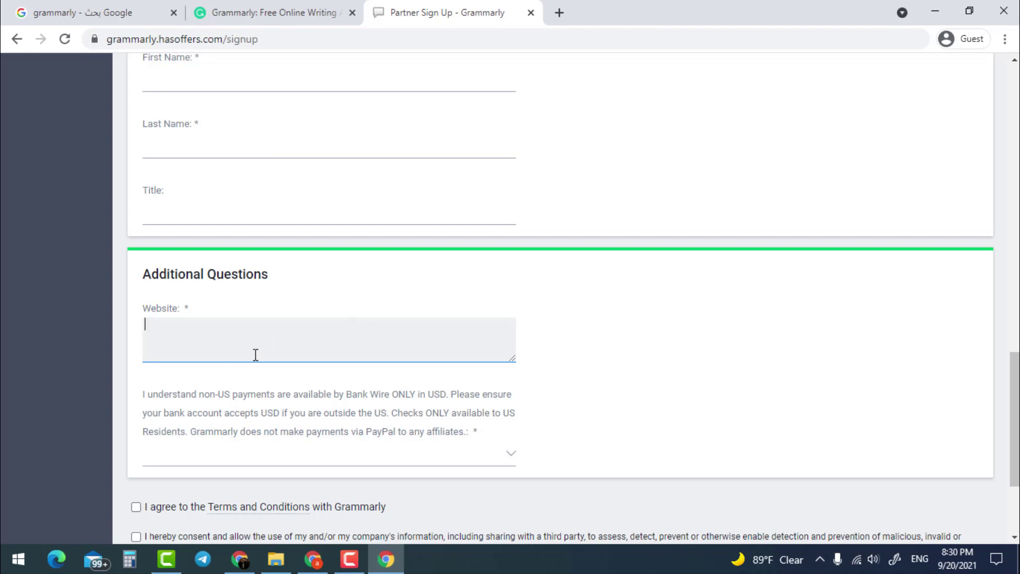
scroll(345, 320, down, 2)
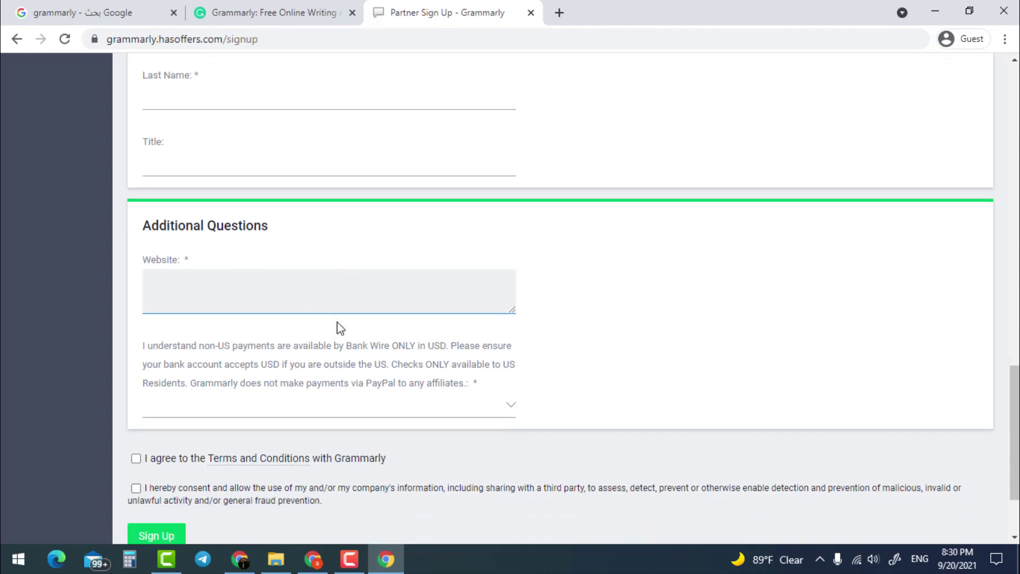
click(382, 376)
click(212, 415)
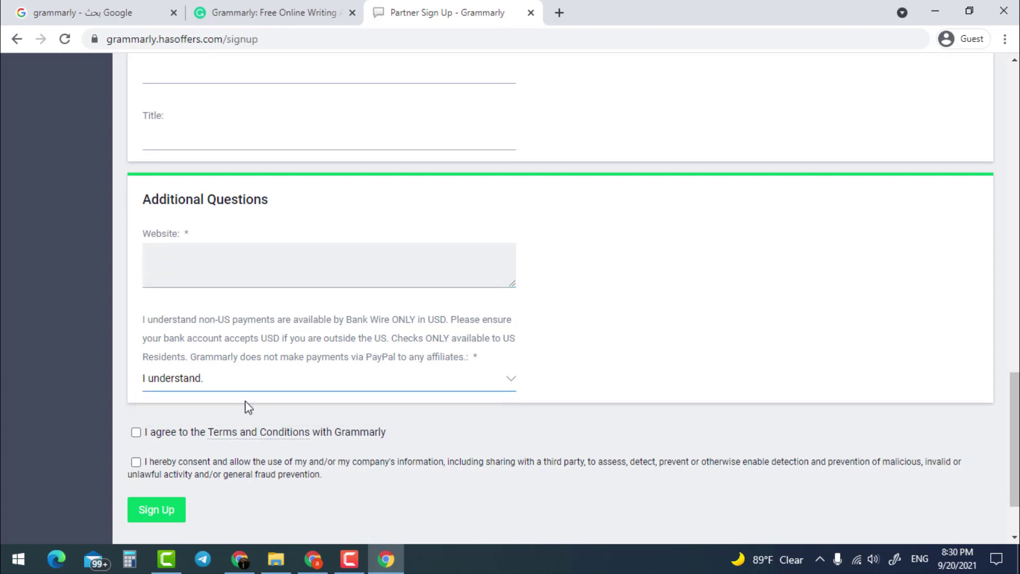
click(137, 432)
click(136, 462)
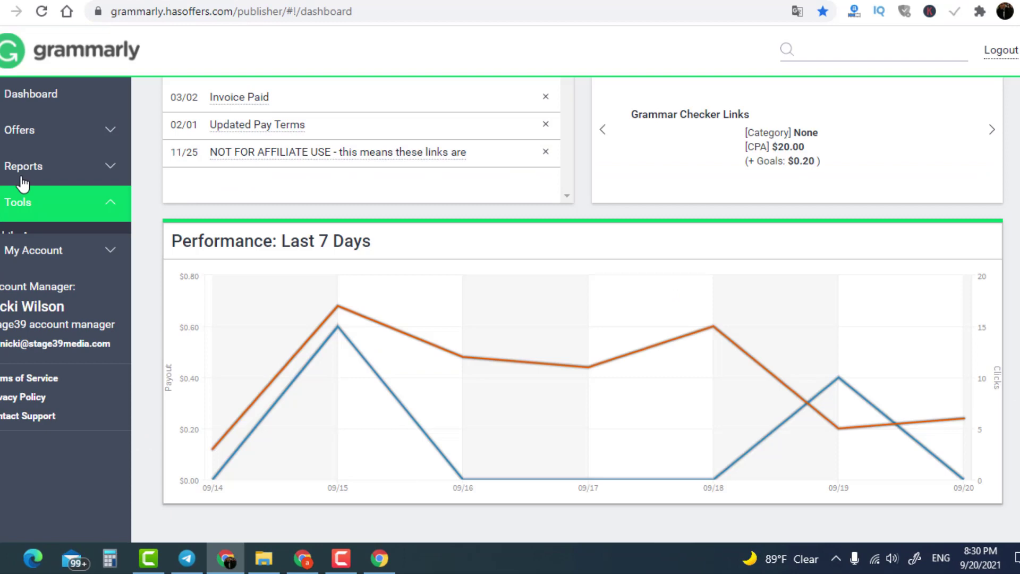
Step: List the available offers in the Grammarly affiliate dashboard and open the Grammarly Baseline Offer
click(80, 133)
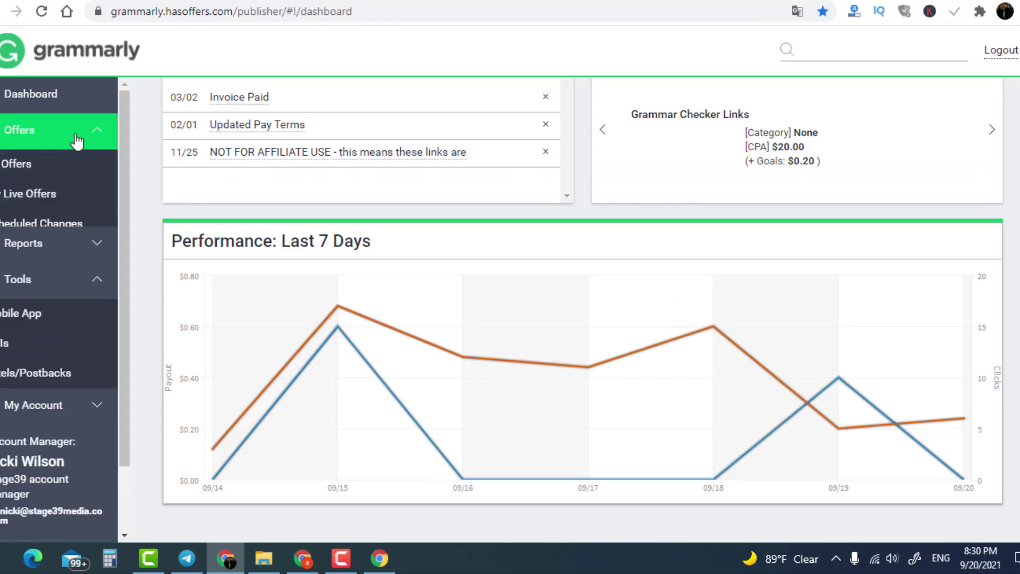
click(16, 169)
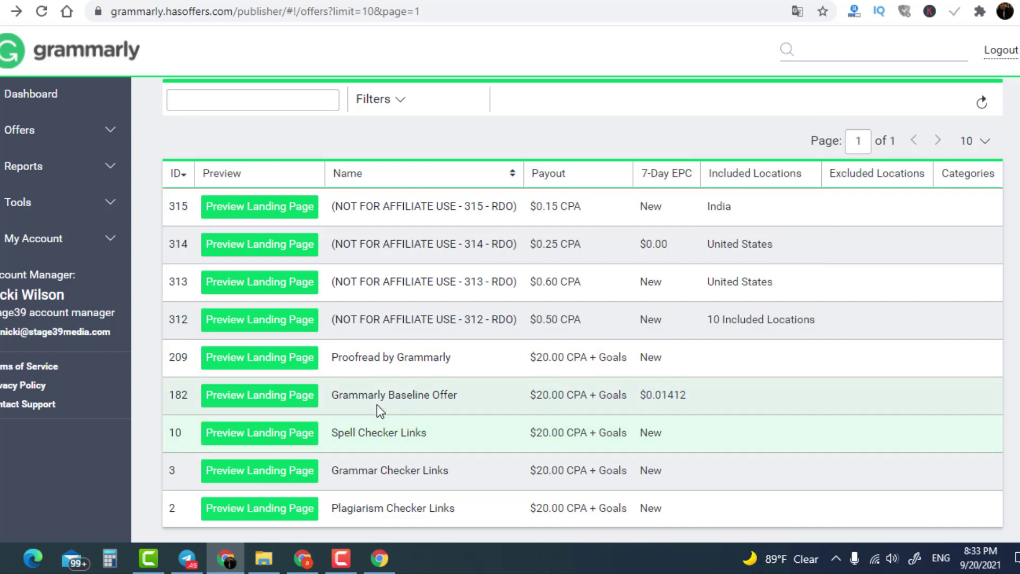
click(439, 398)
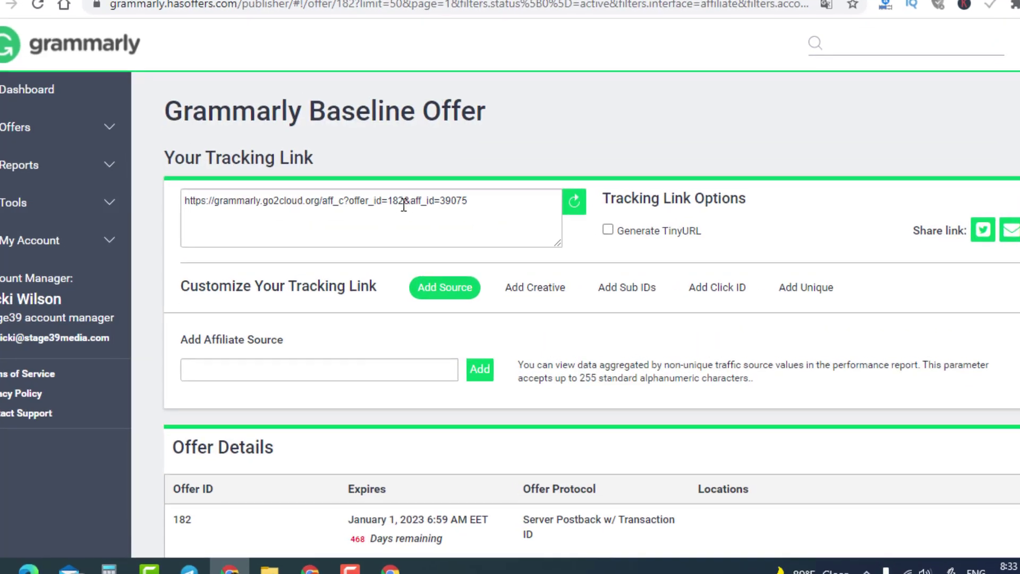
Step: Copy the Baseline Offer's whole tracking link into a Notepad text document and minimize the document
click(394, 202)
click(597, 212)
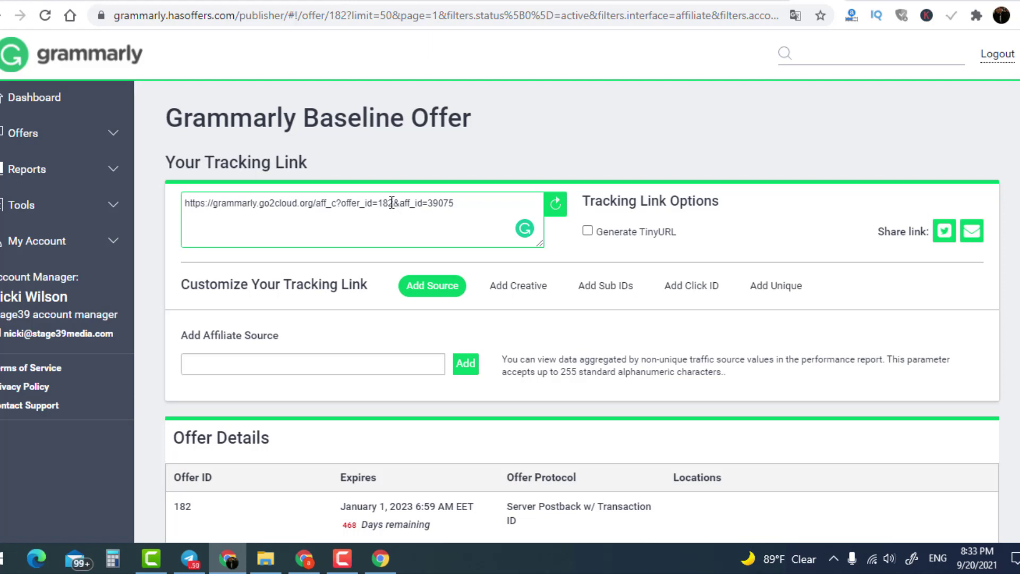
triple_click(392, 204)
click(333, 202)
triple_click(333, 202)
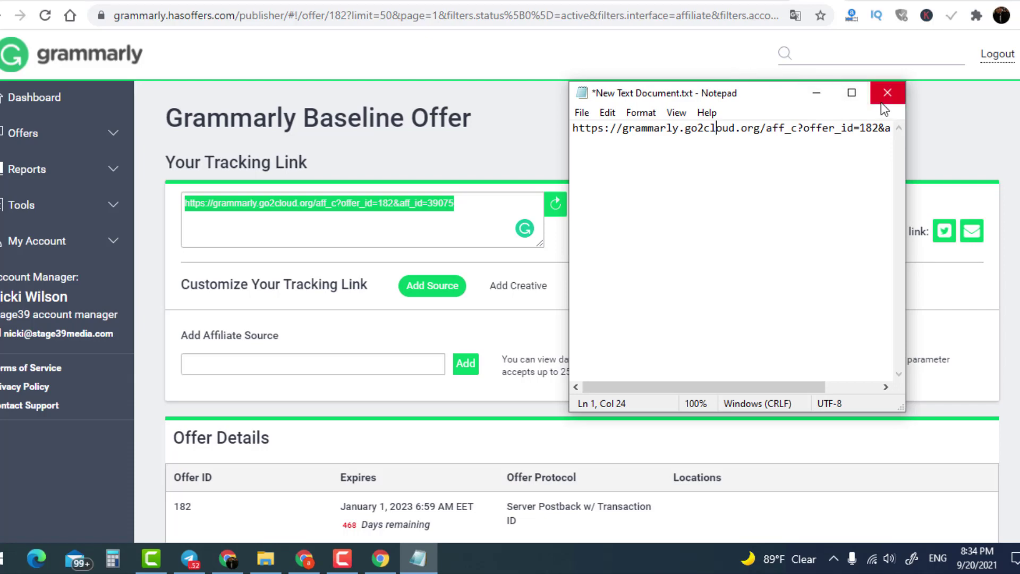
click(817, 93)
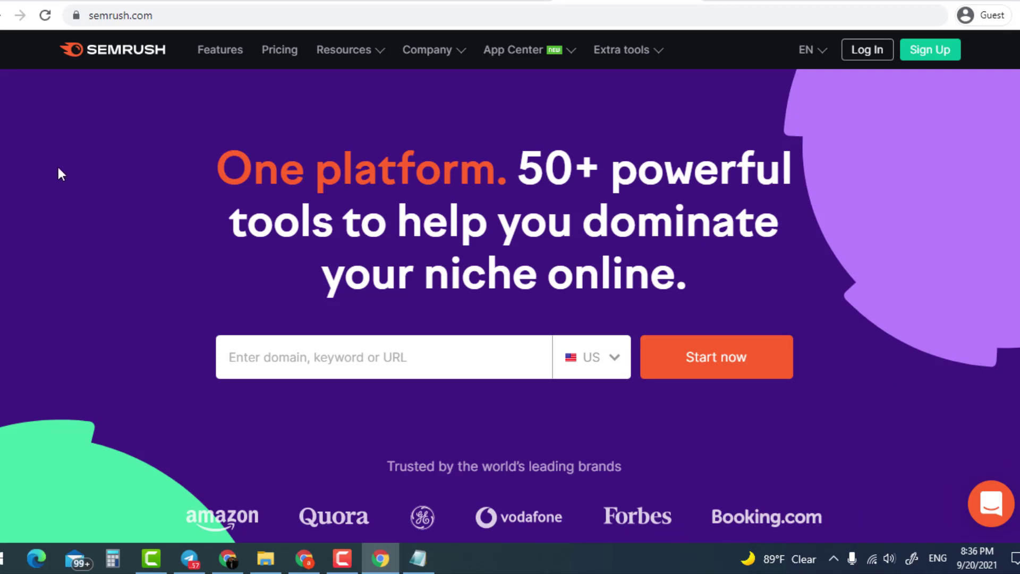
Step: Open the Affiliate Program page from Semrush's homepage footer and highlight the payouts for new subscription sales and new trials
scroll(403, 165, down, 20)
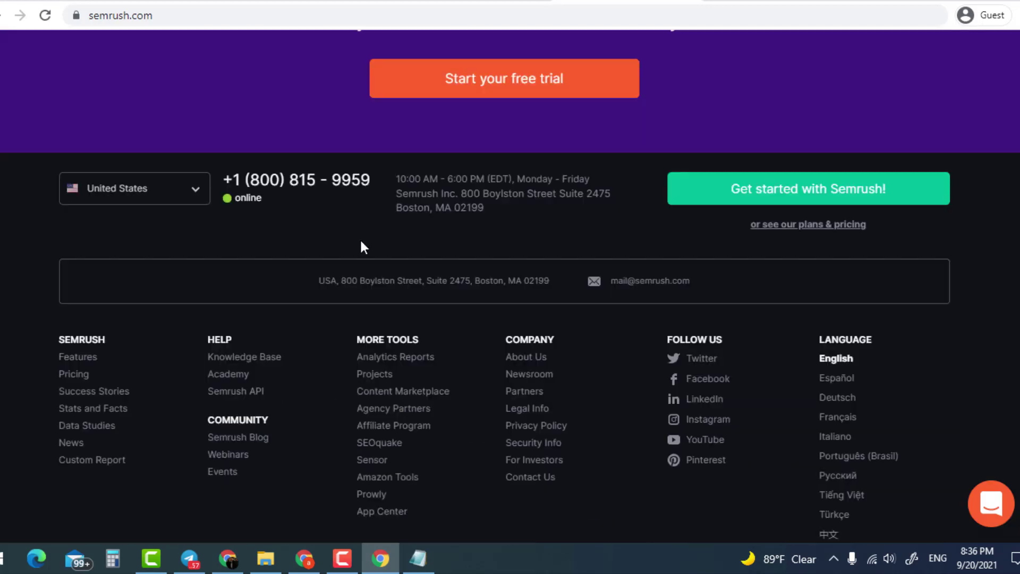
click(419, 433)
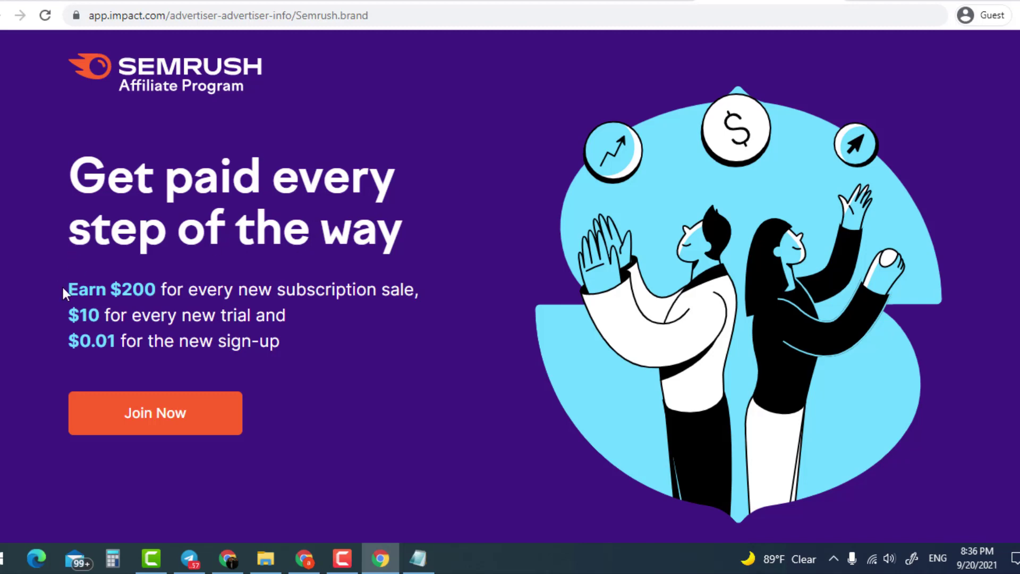
drag(68, 289, 410, 290)
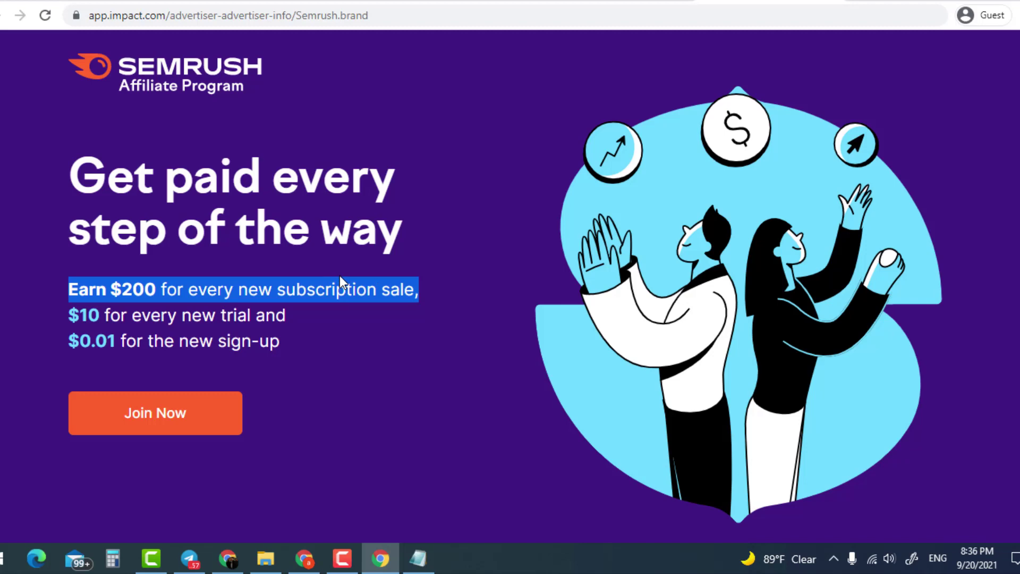
drag(63, 313, 294, 322)
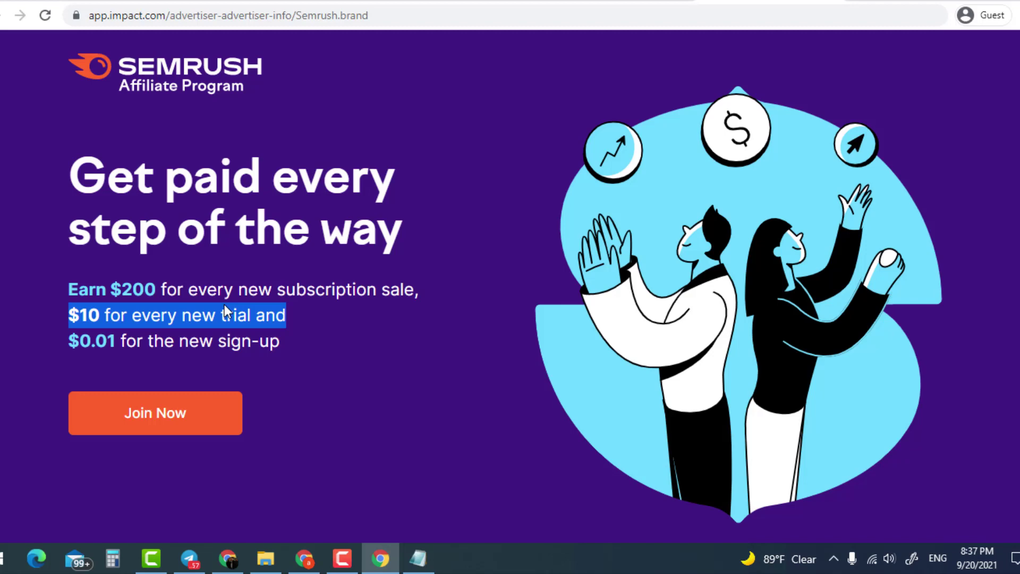
Step: Highlight the new sign-up payout and the new trial payout on the Semrush Affiliate Program page
click(315, 355)
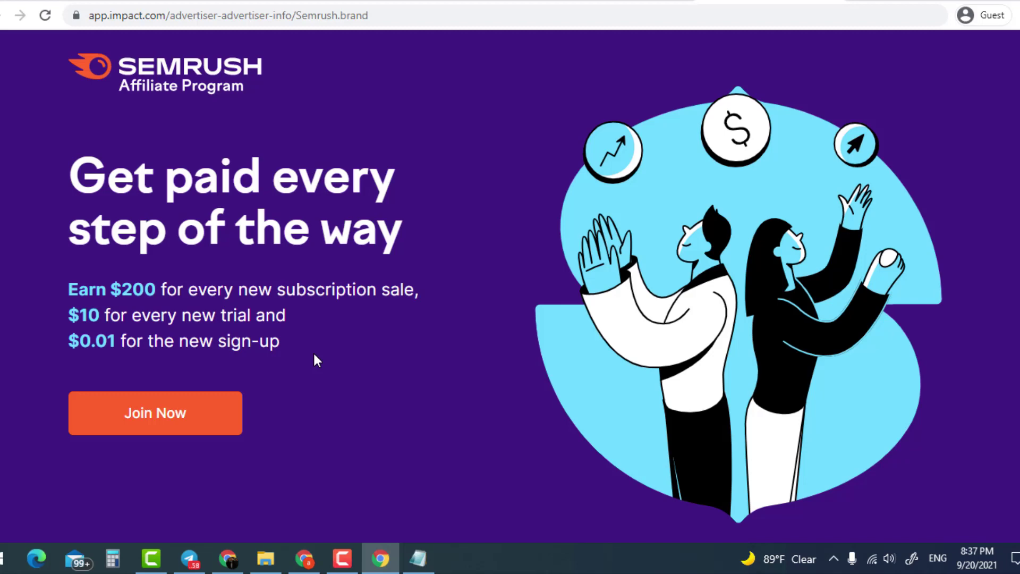
triple_click(167, 339)
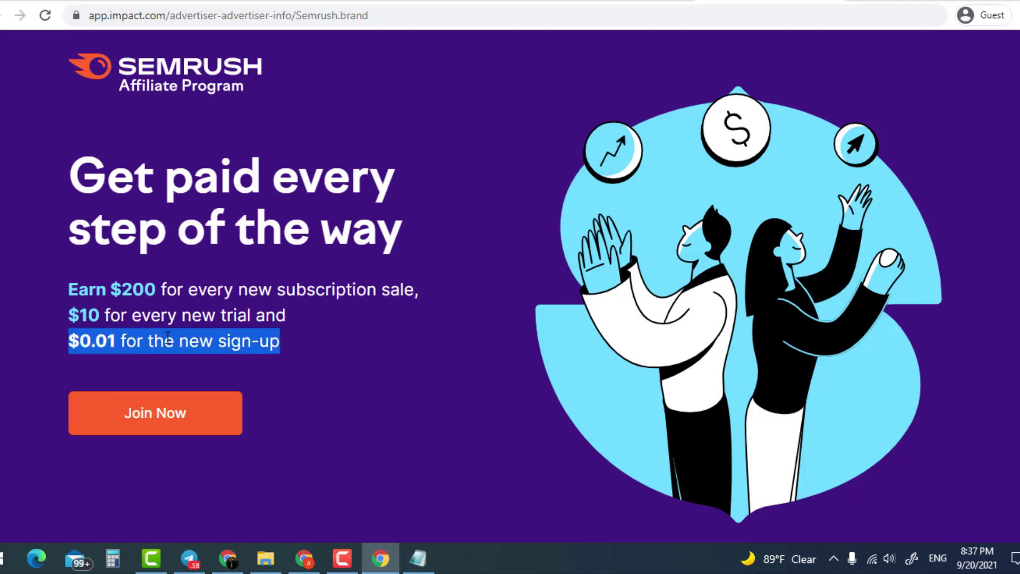
click(113, 343)
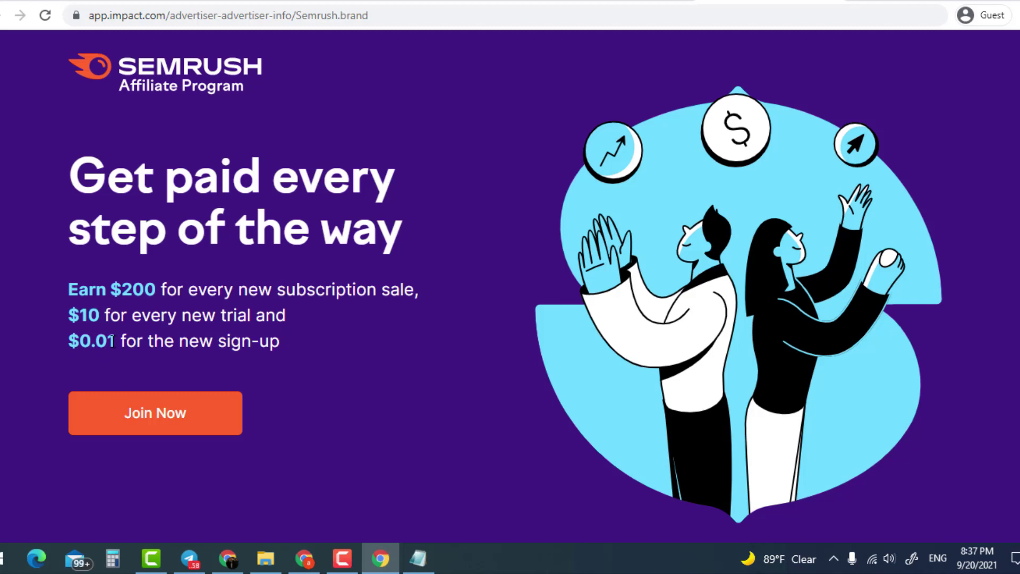
drag(113, 341, 102, 343)
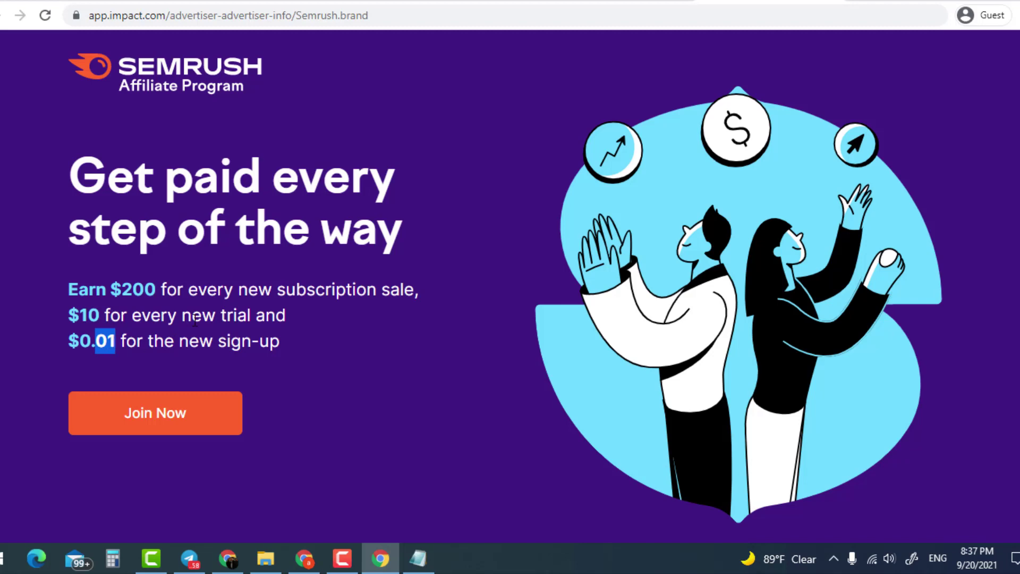
click(240, 303)
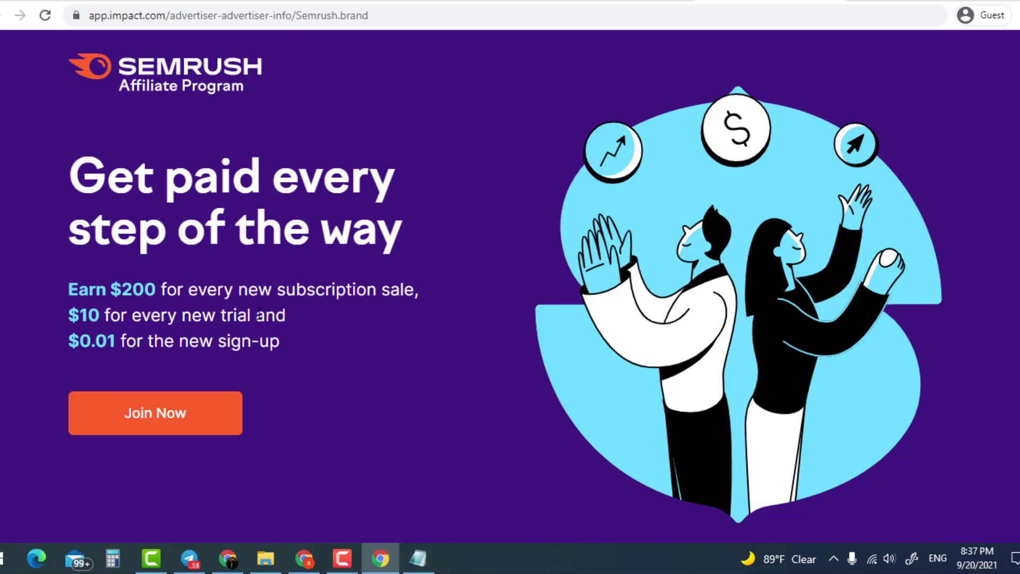
drag(251, 314, 67, 317)
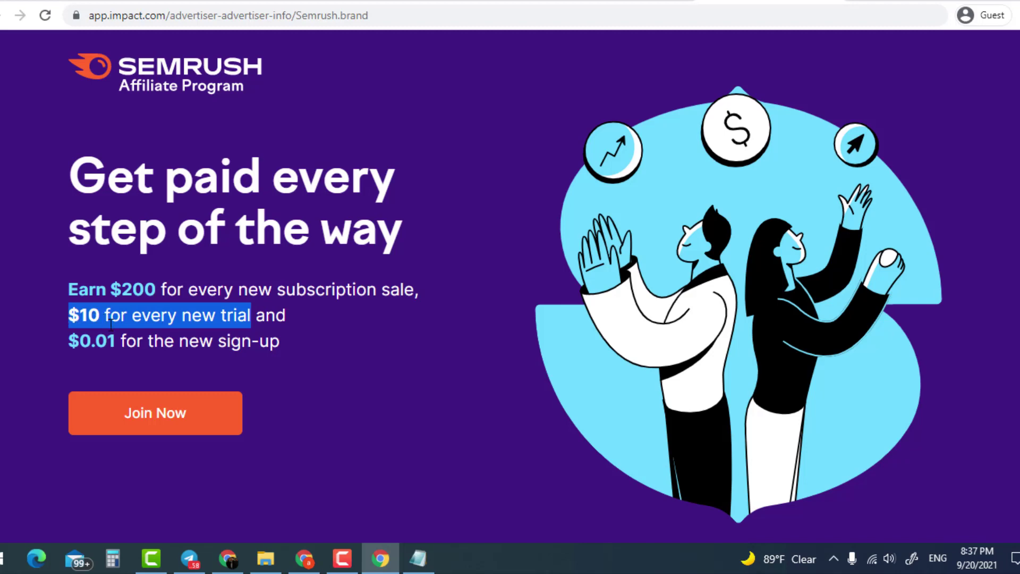
click(235, 318)
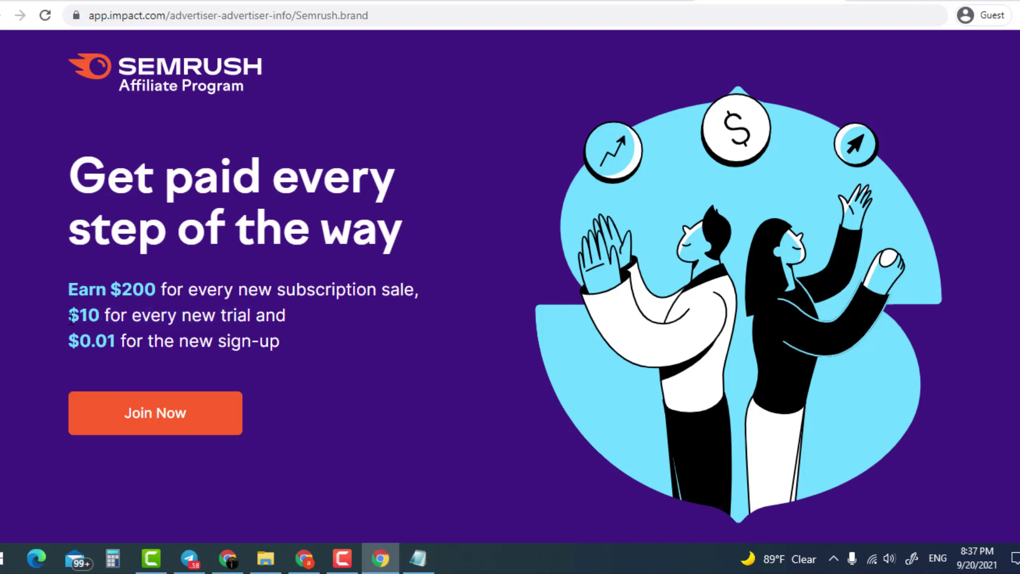
drag(68, 316, 113, 317)
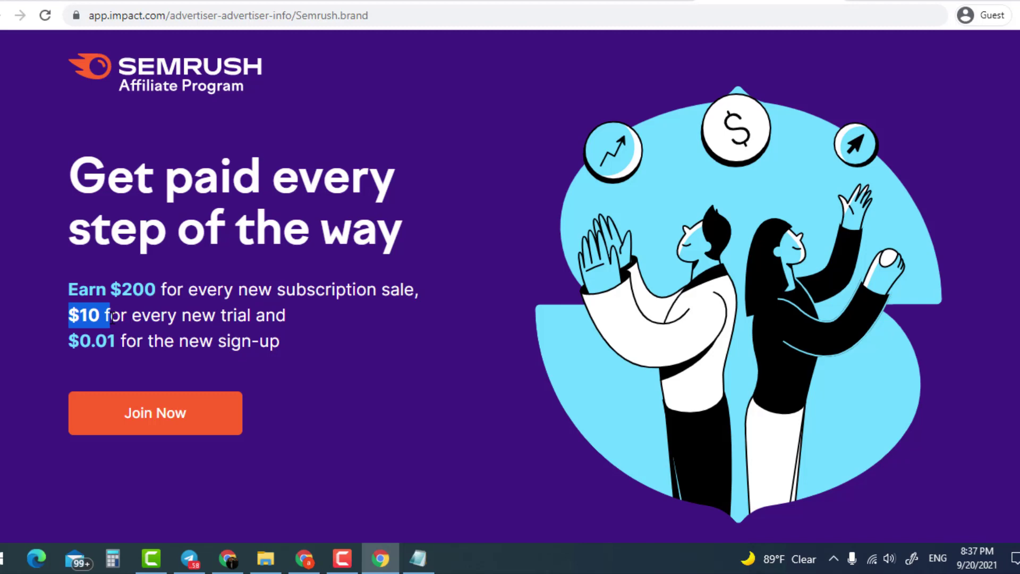
click(285, 399)
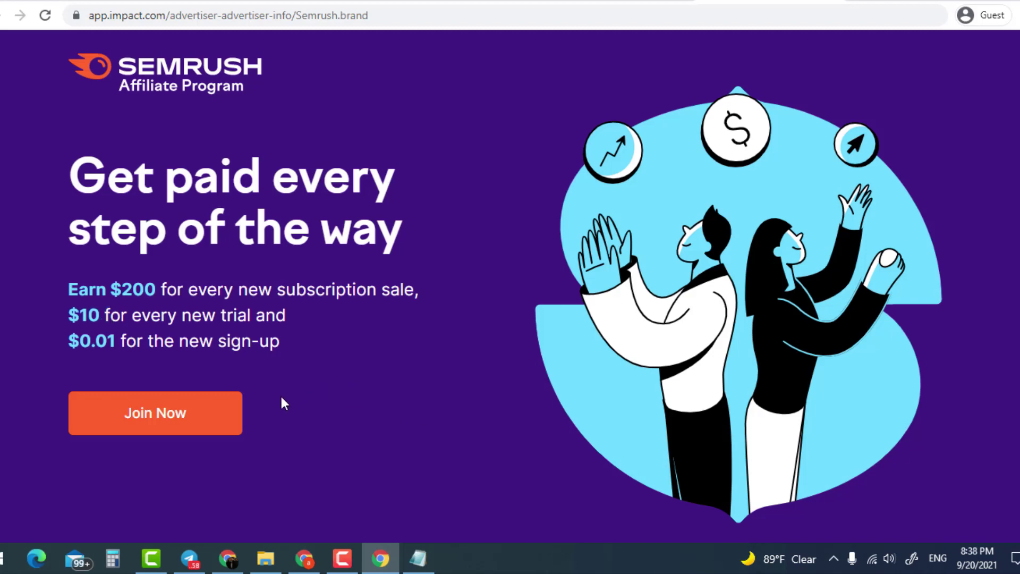
Step: Open the Semrush affiliate sign-up form and examine its personal and company information fields
click(195, 430)
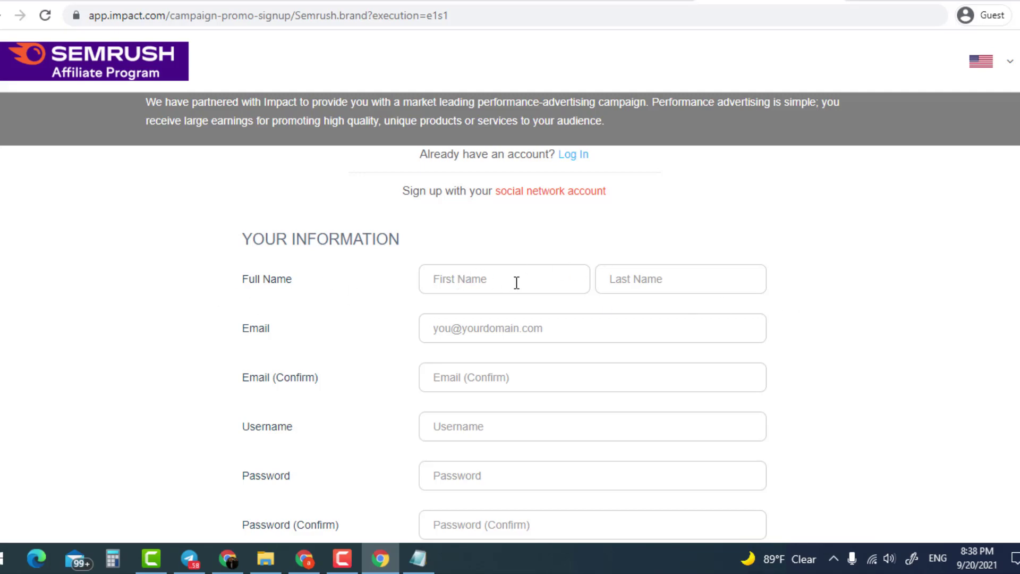
scroll(515, 282, down, 3)
scroll(532, 281, down, 3)
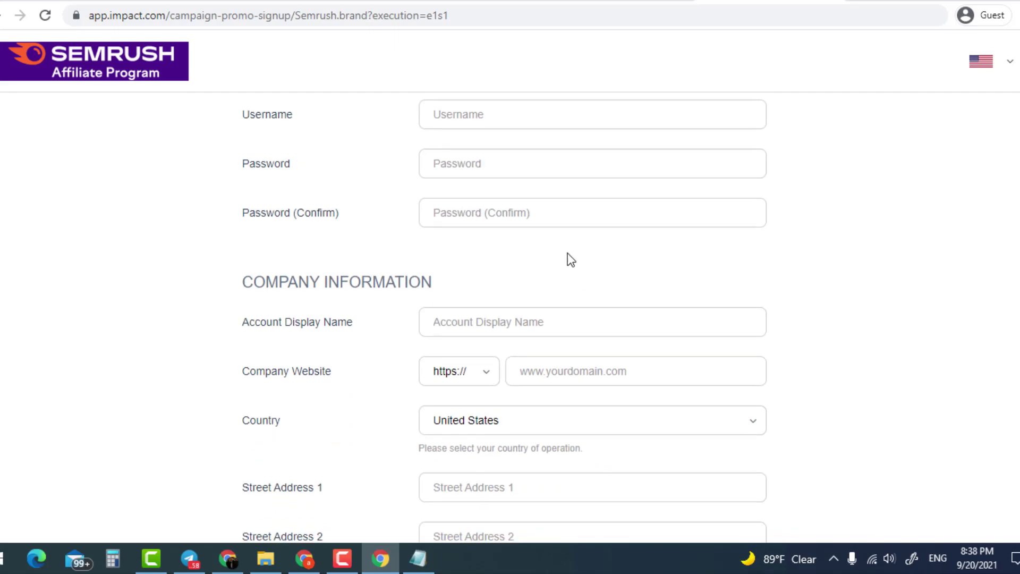
scroll(567, 255, up, 6)
scroll(351, 285, down, 6)
click(541, 322)
click(634, 371)
scroll(755, 361, down, 1)
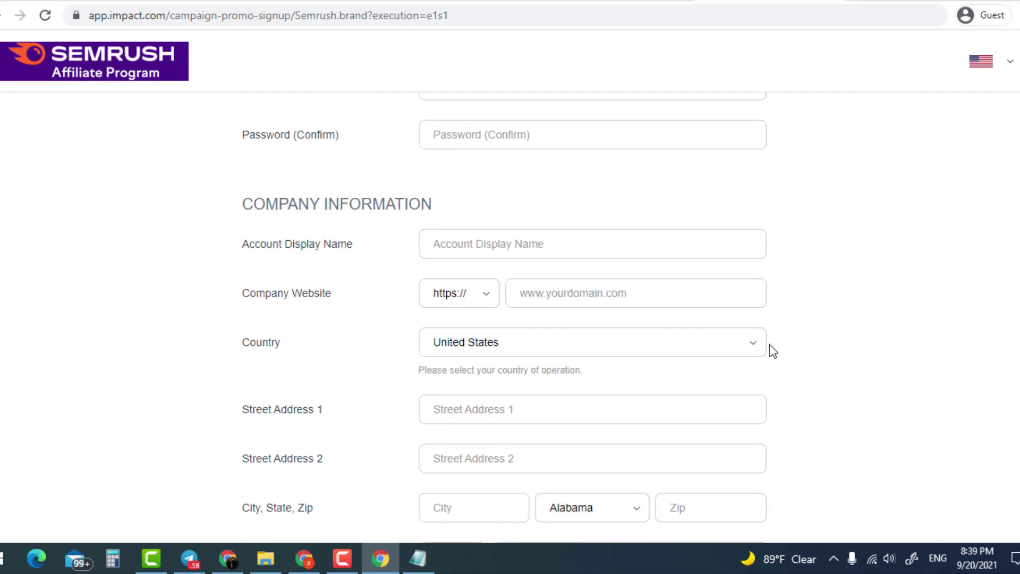
scroll(524, 371, down, 3)
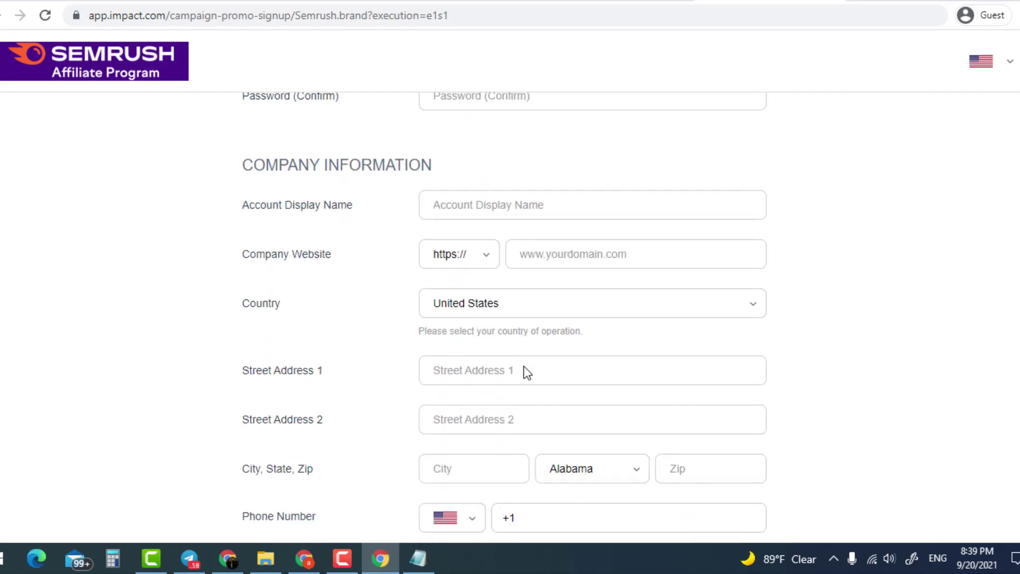
scroll(508, 321, down, 2)
scroll(527, 307, down, 4)
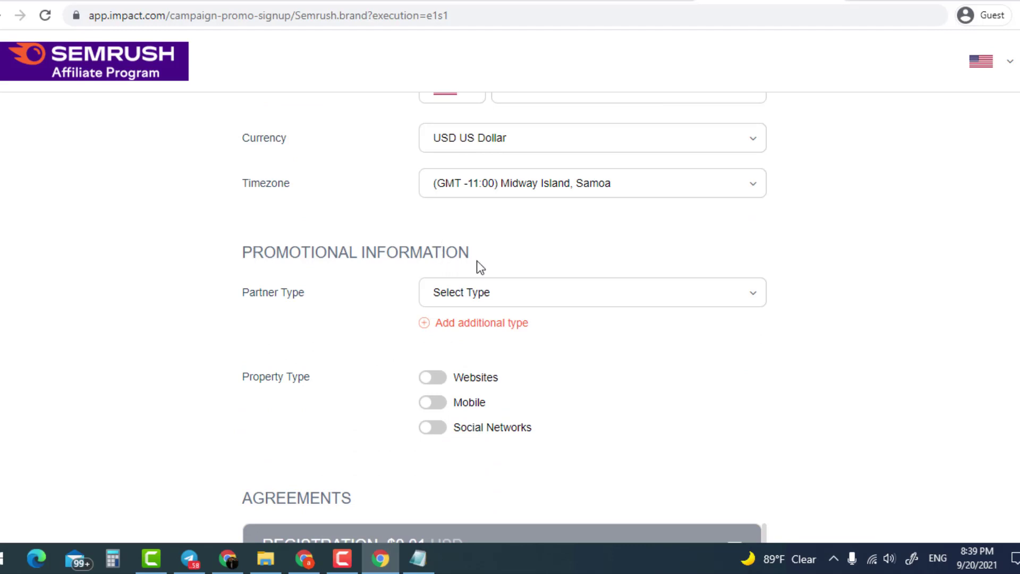
Step: Set the partner type to Content and enable Social Networks as the property type
click(604, 304)
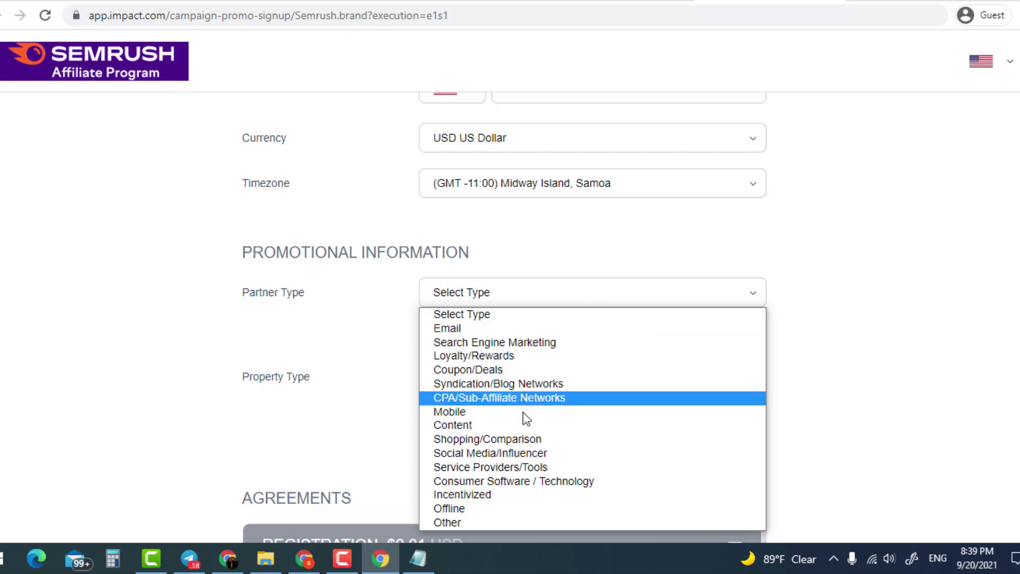
click(482, 430)
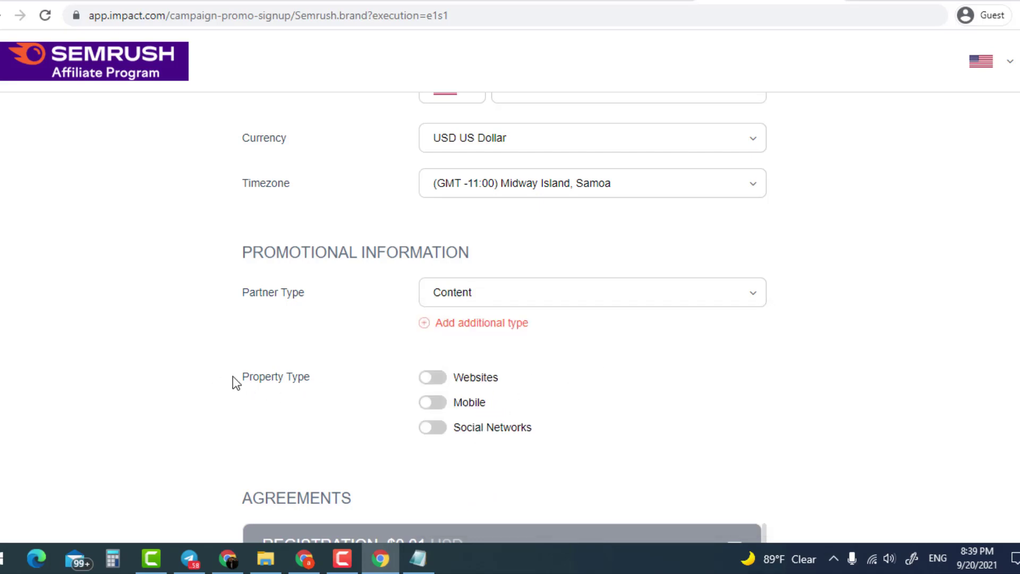
drag(232, 376, 321, 379)
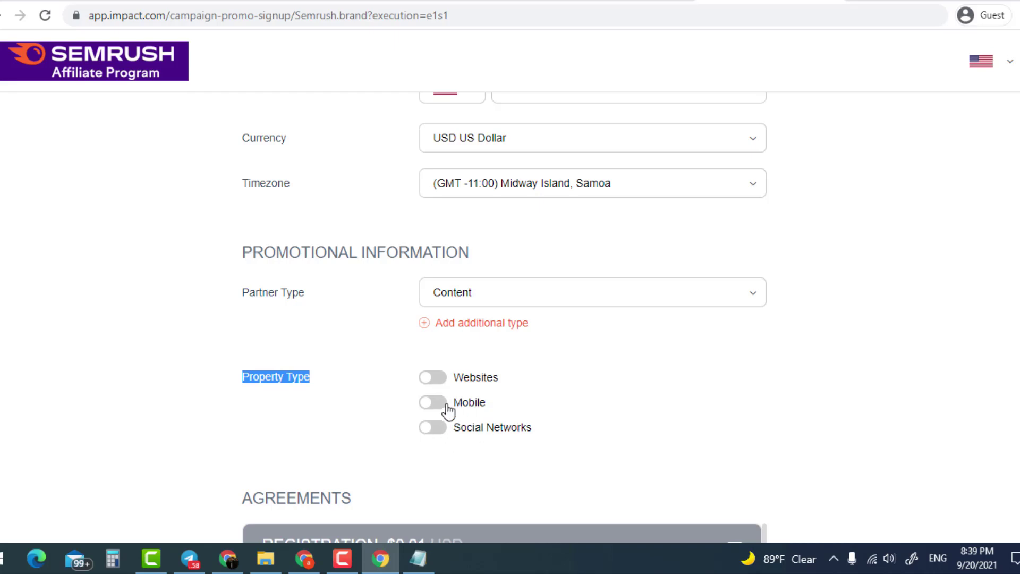
click(439, 429)
Step: Select Facebook among the social networks to show its account field, and deselect it again
scroll(466, 375, down, 3)
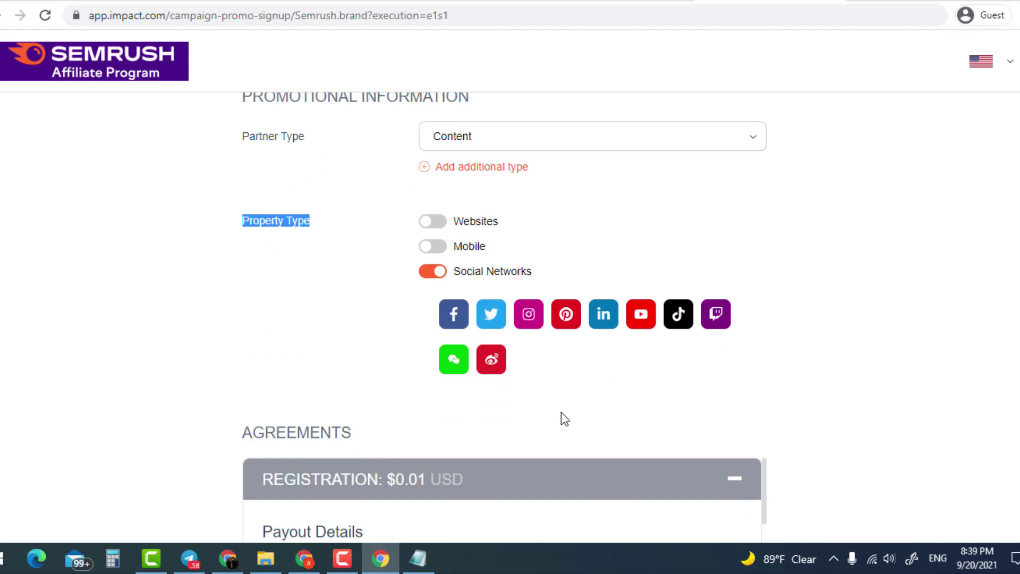
click(461, 326)
scroll(831, 119, down, 1)
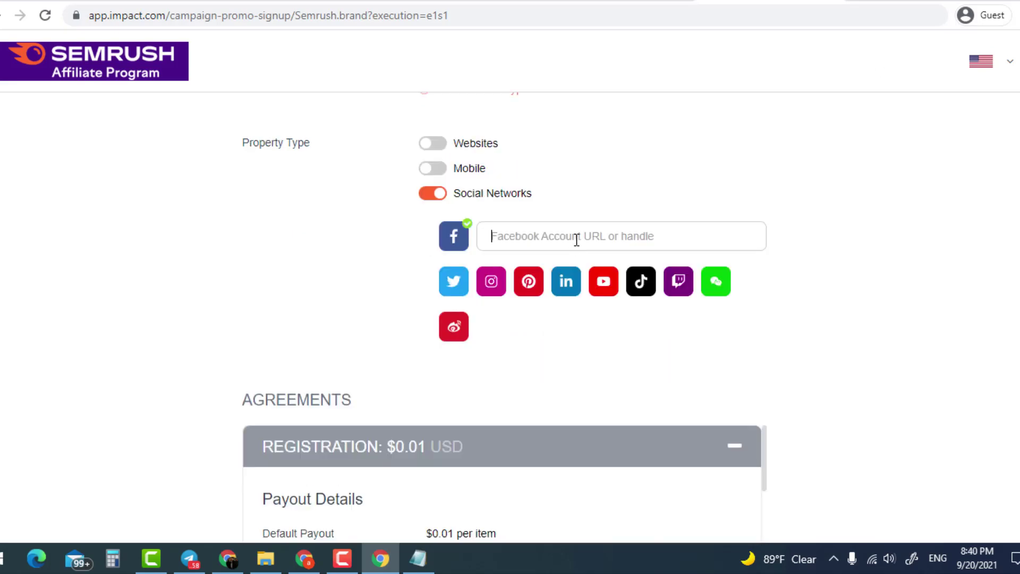
click(455, 238)
Step: Examine the payout, schedule and referral terms in the Agreements section down to the form's submission area
scroll(348, 221, down, 3)
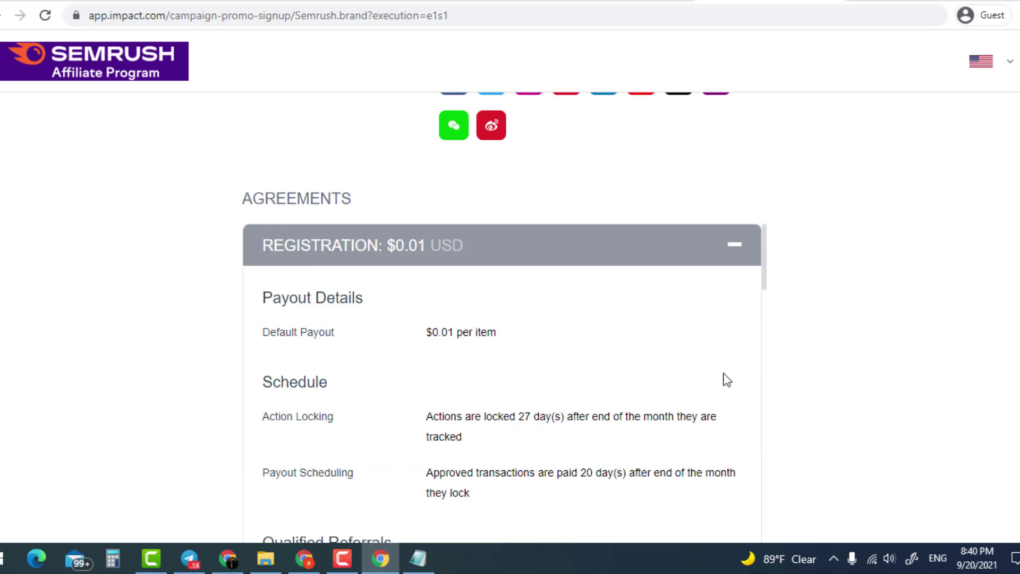
scroll(789, 375, down, 4)
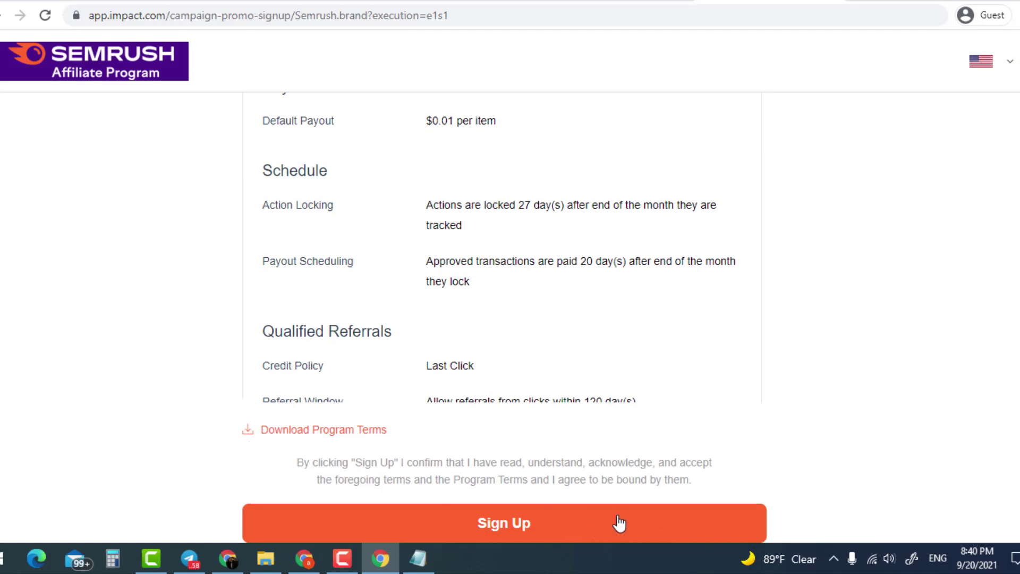
scroll(919, 404, up, 7)
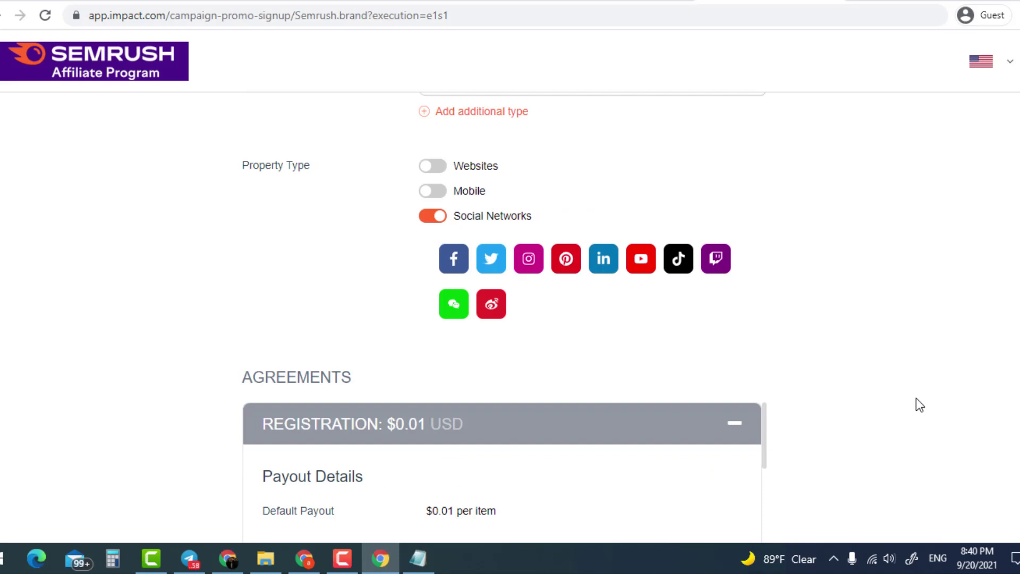
scroll(920, 405, up, 15)
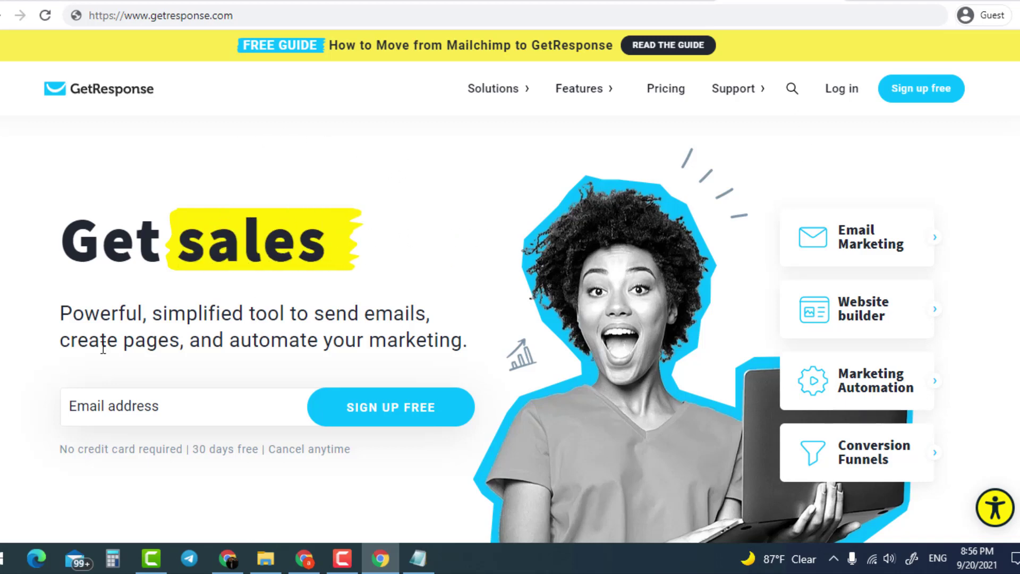
Step: Look over GetResponse's homepage sign-up area, and browse all landing page templates from the logged-in account's dashboard
scroll(98, 341, down, 1)
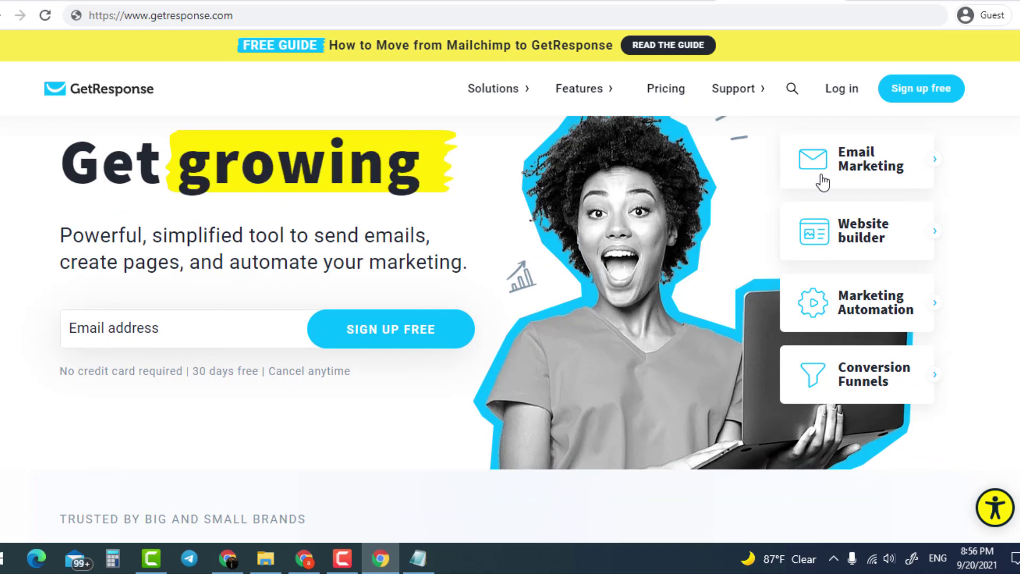
click(186, 325)
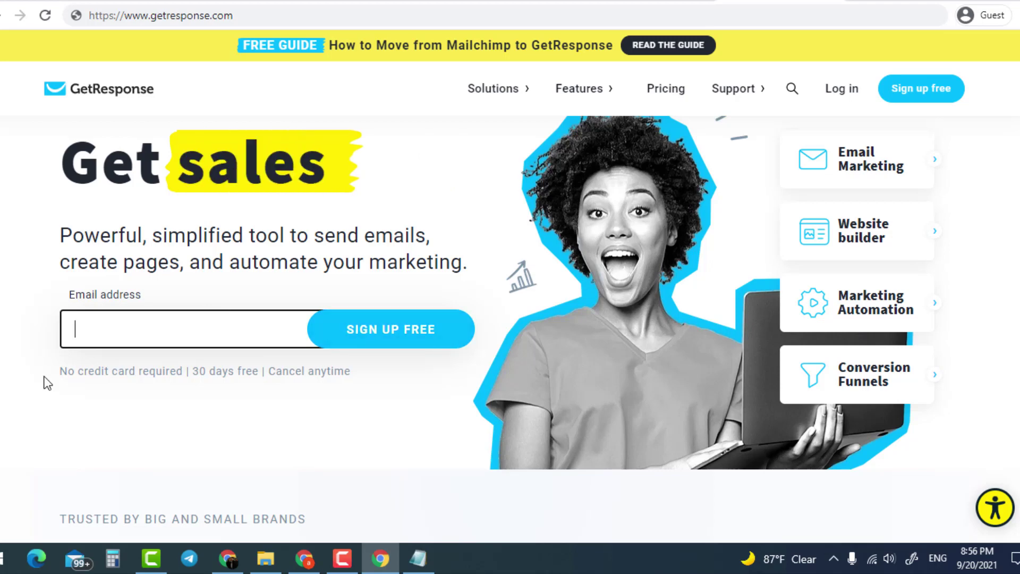
key(alt+Tab)
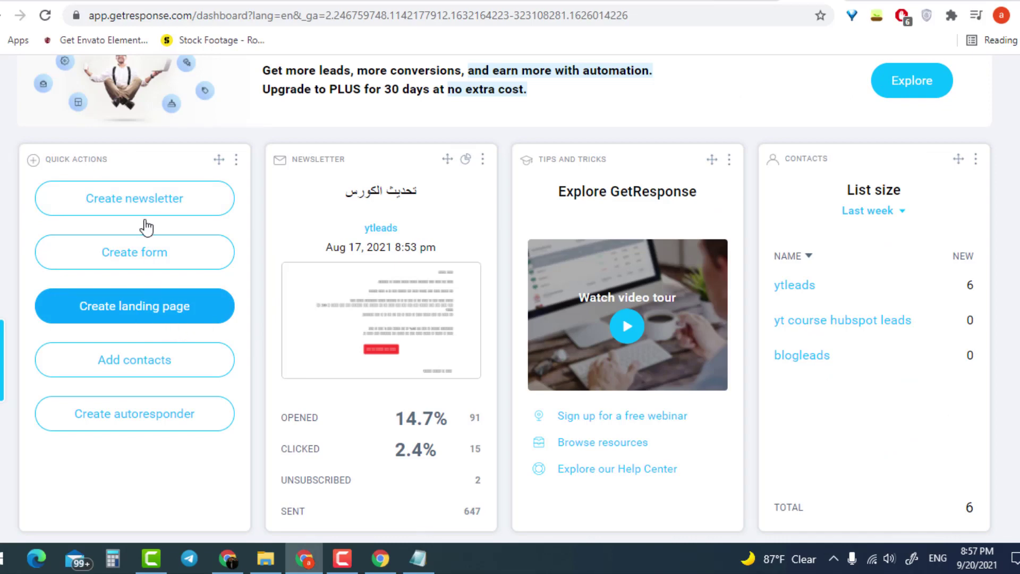
click(137, 317)
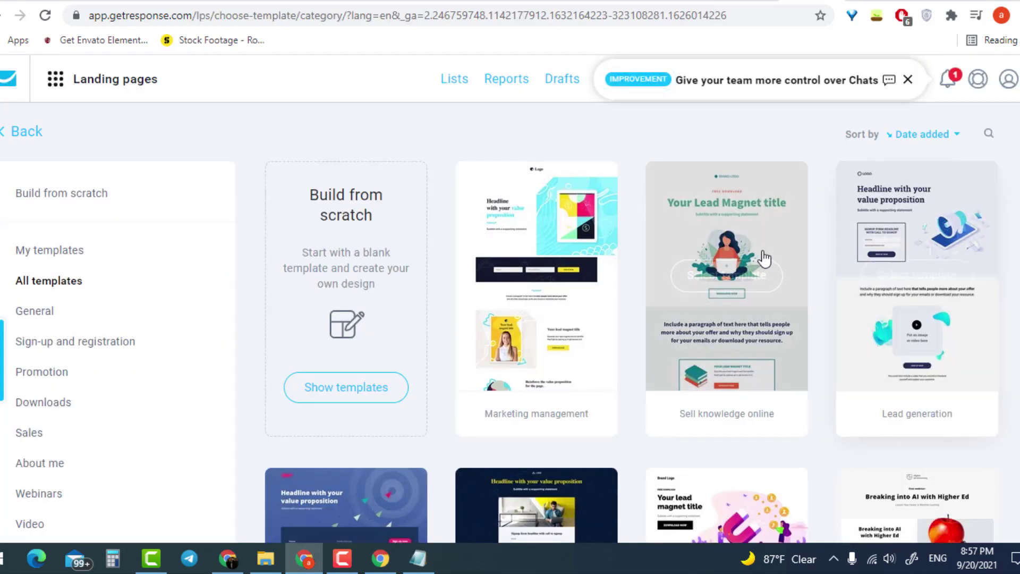
scroll(762, 257, down, 1)
scroll(682, 279, down, 3)
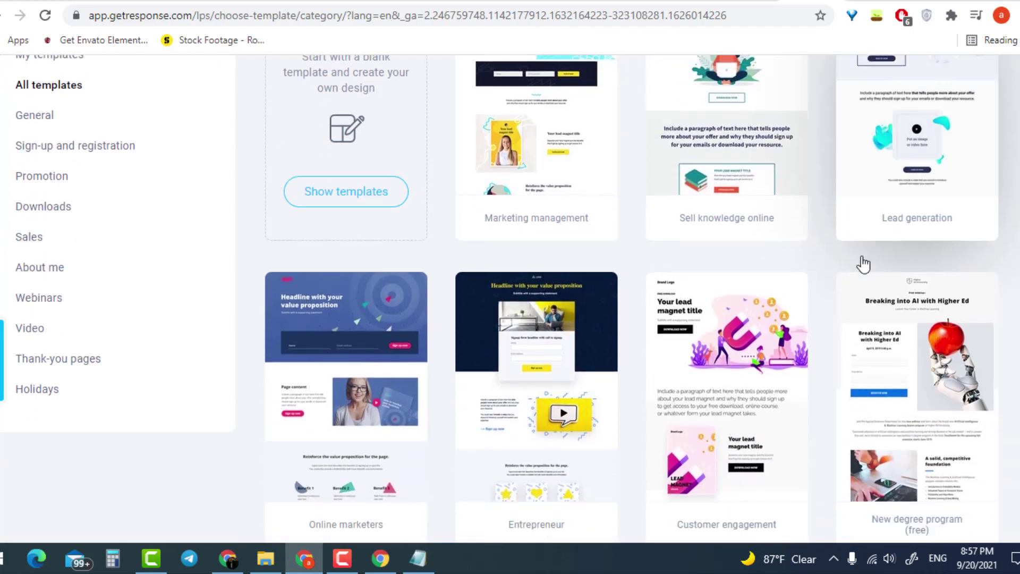